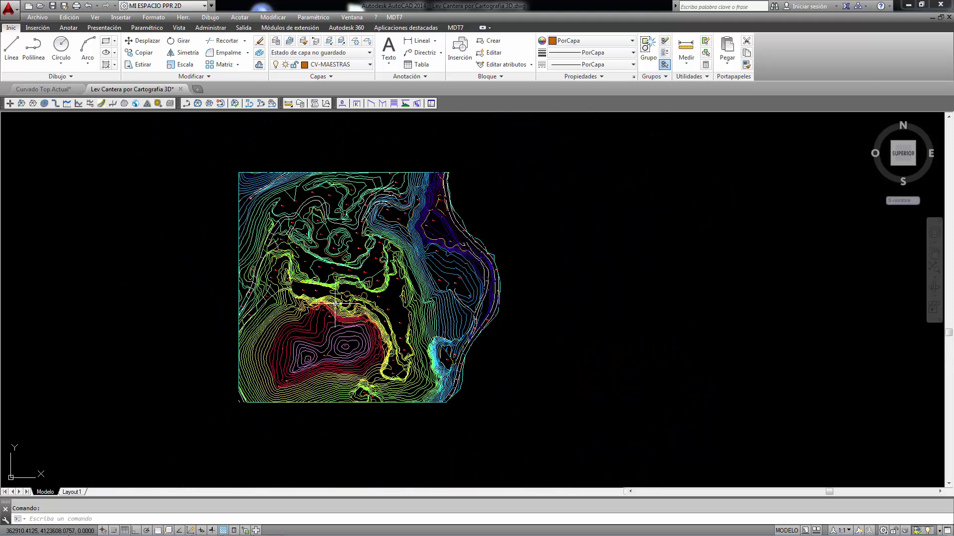
click(43, 89)
click(132, 89)
click(393, 17)
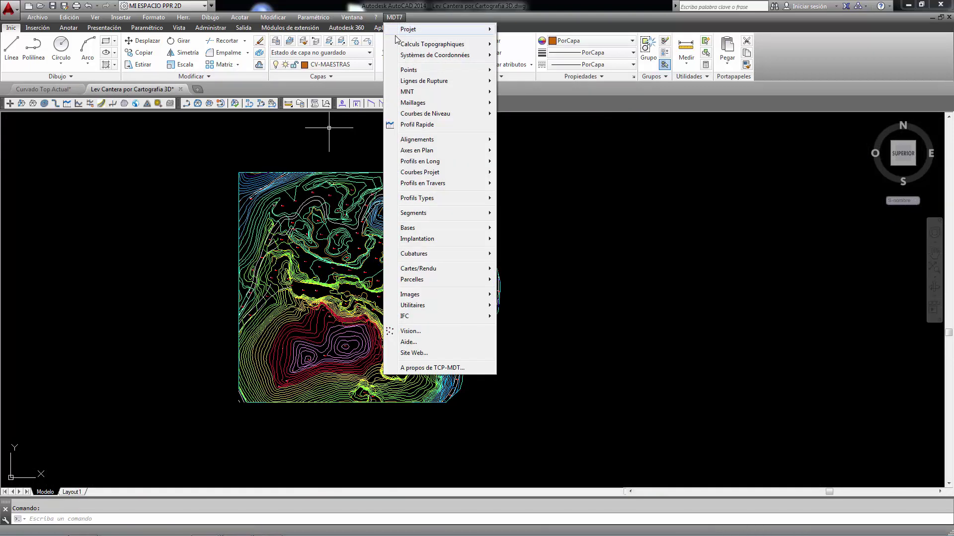
mouse_move(408, 93)
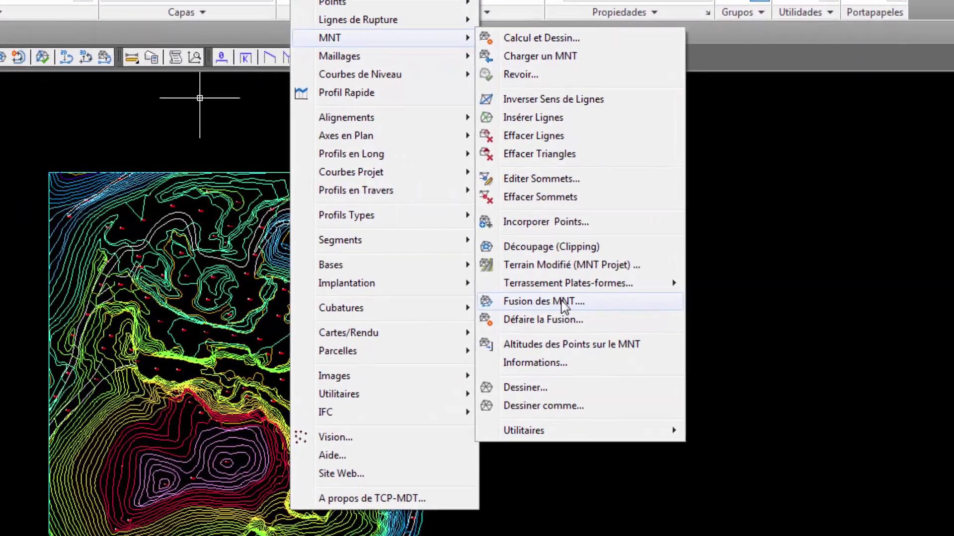
click(561, 308)
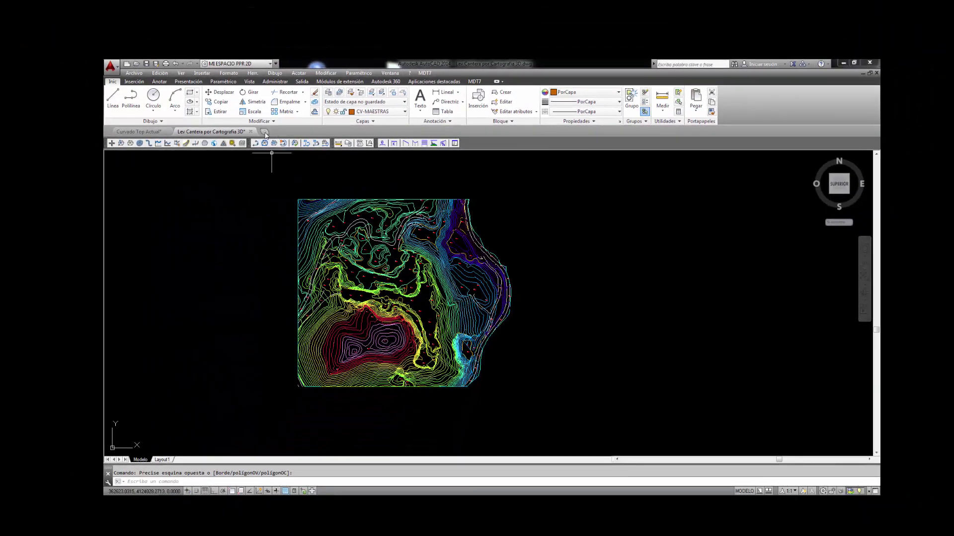
Create a new drawing from the acadiso.dwt template and load the MDT Top Actual.SUP terrain model into it, drawn completely in 3D
click(264, 132)
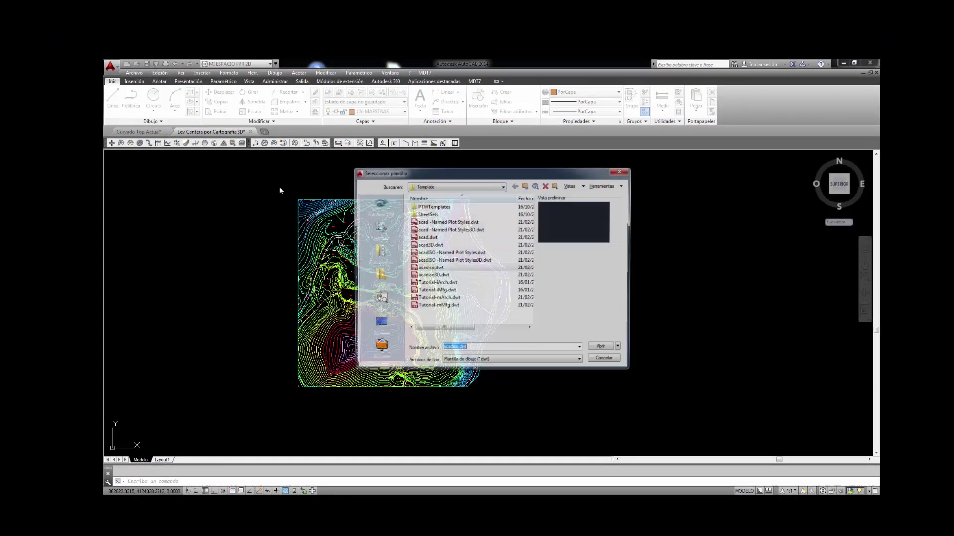
click(606, 351)
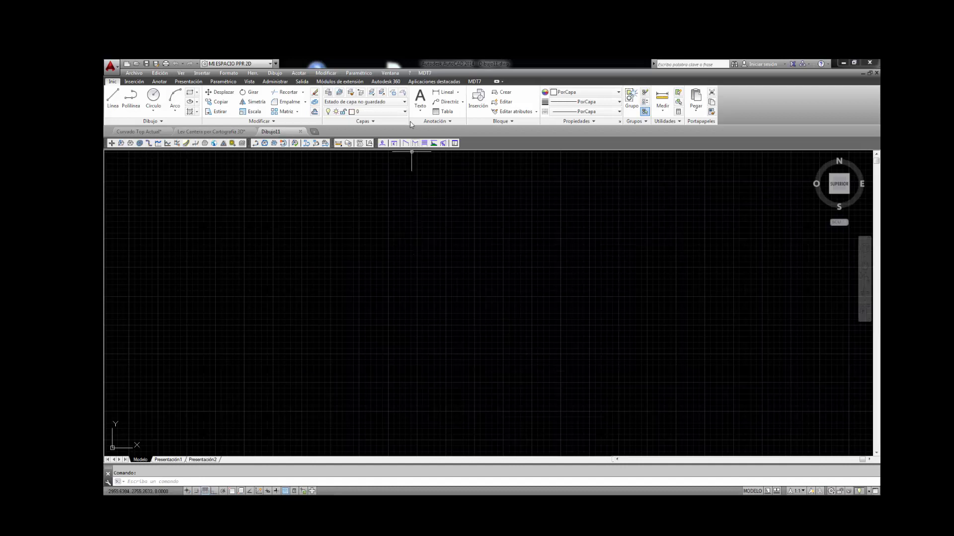
click(425, 73)
mouse_move(443, 134)
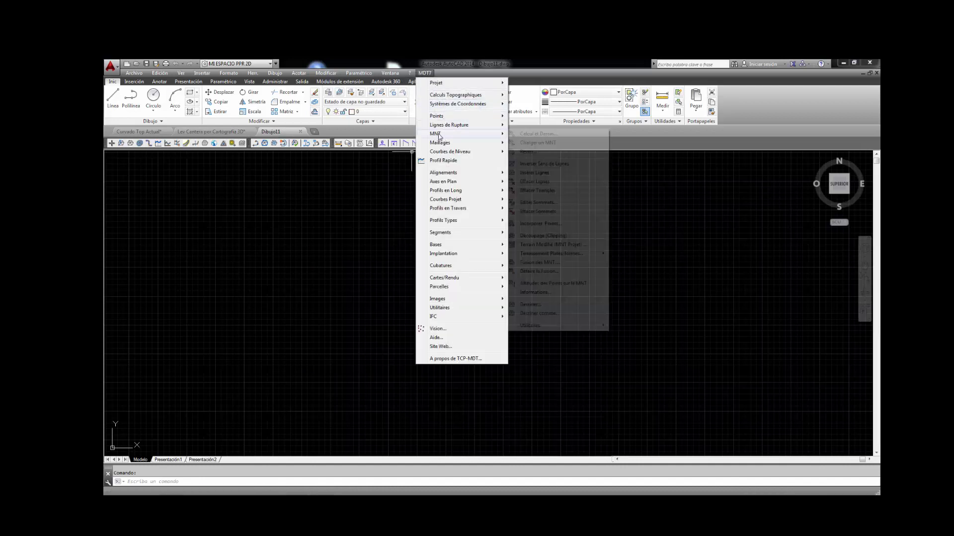
click(532, 143)
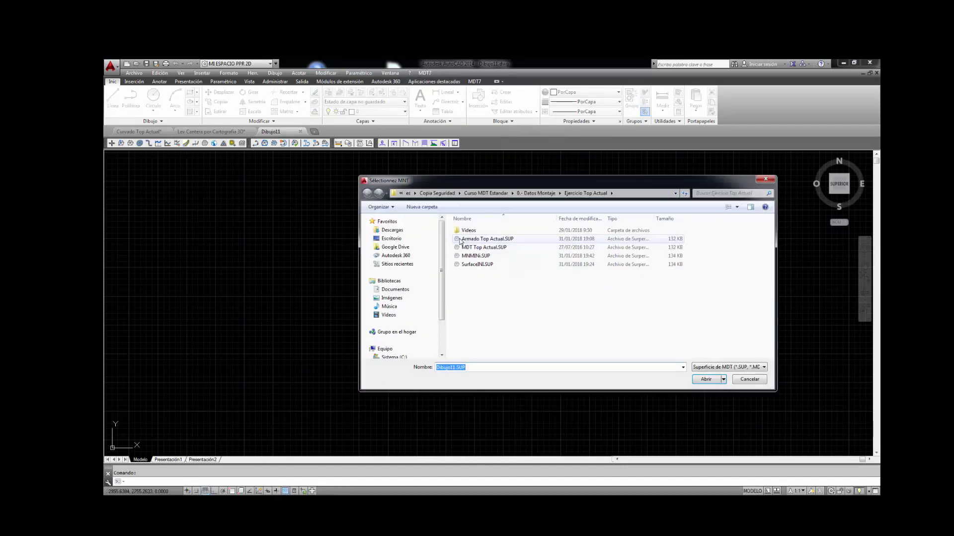
double_click(492, 248)
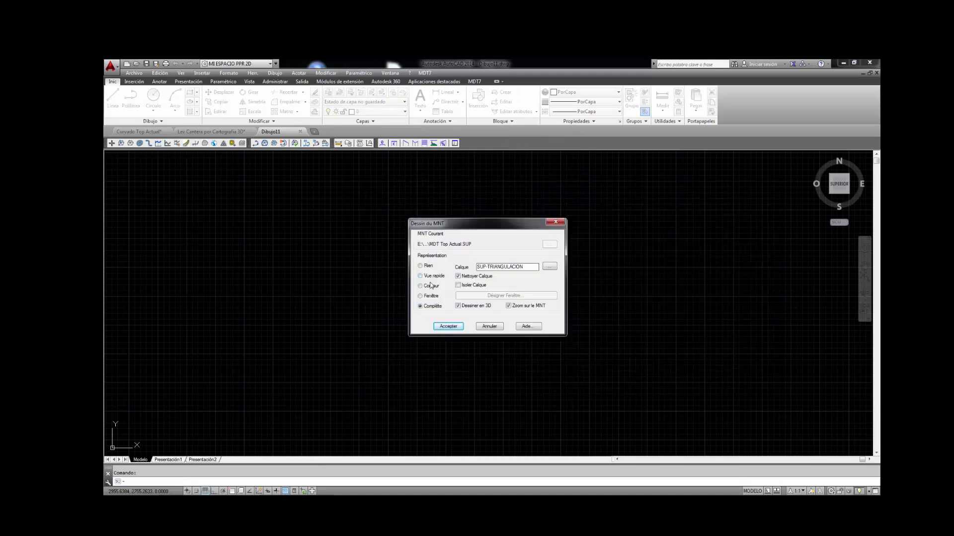
click(448, 327)
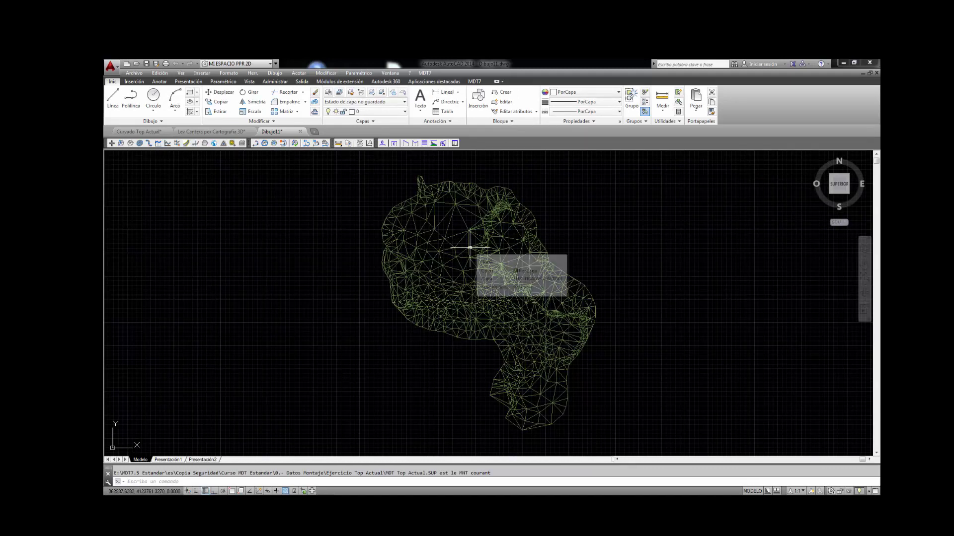
Draw the contour breakline around the outer edge of the loaded terrain model
click(425, 73)
mouse_move(449, 125)
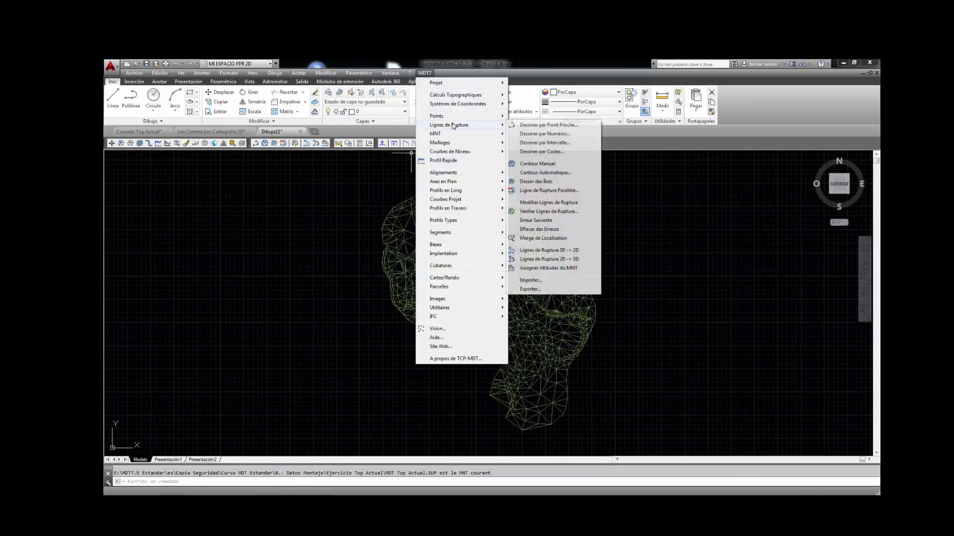
click(541, 143)
scroll(447, 181, up, 4)
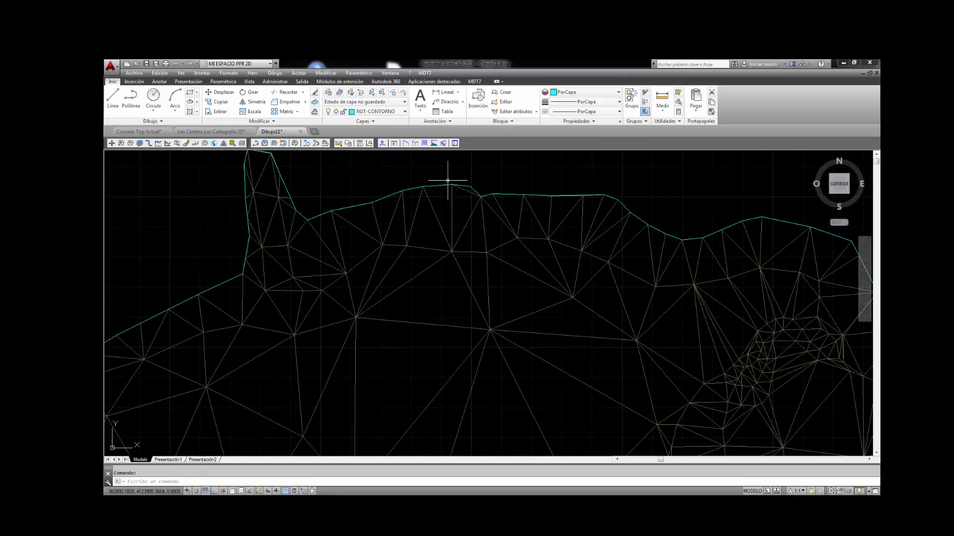
scroll(447, 241, down, 2)
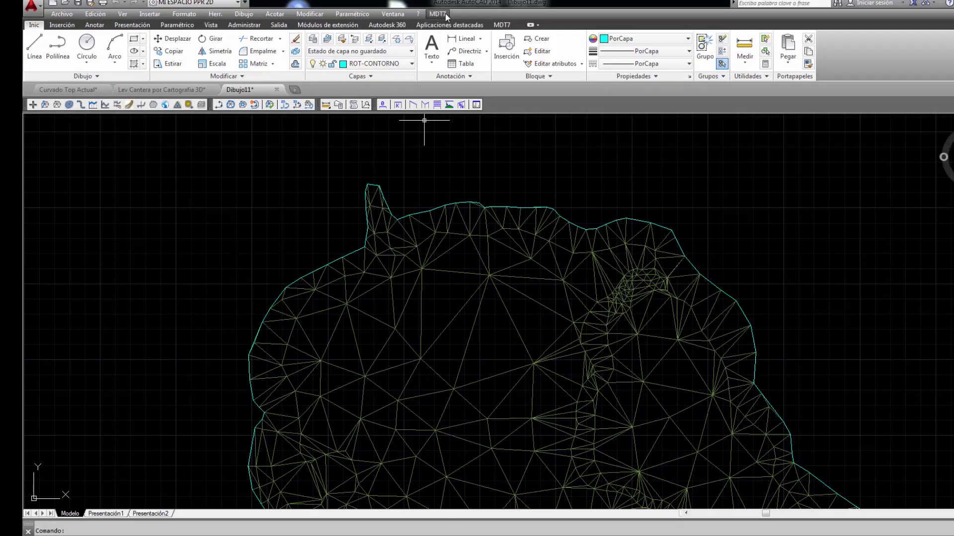
Create a parallel polyline breakline just outside the terrain outline with the same elevations and a 0.15 separation, and copy it to the clipboard
click(445, 14)
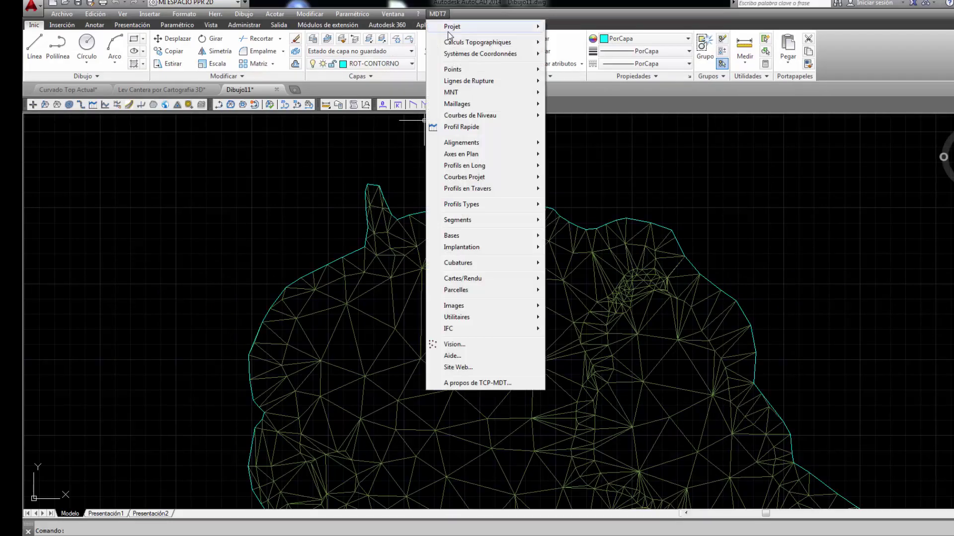
mouse_move(486, 86)
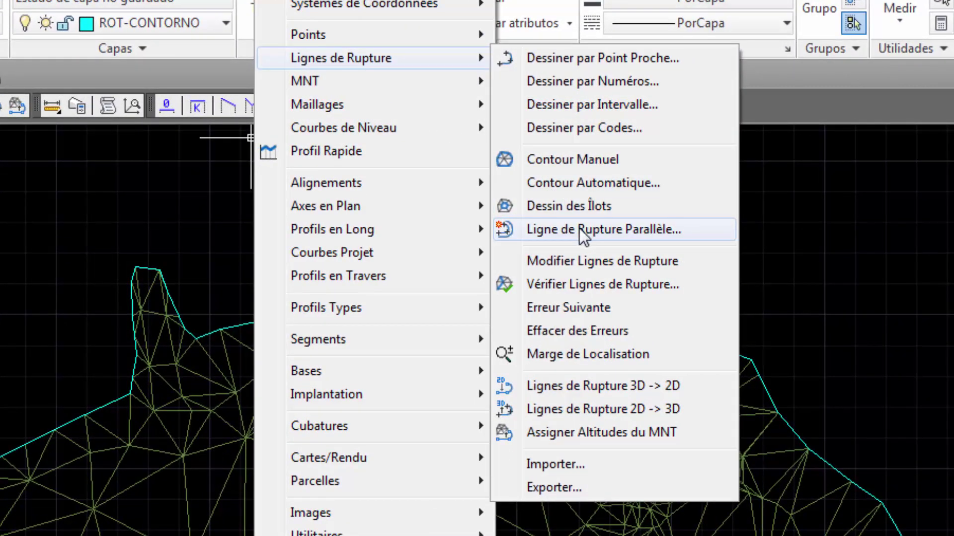
click(579, 228)
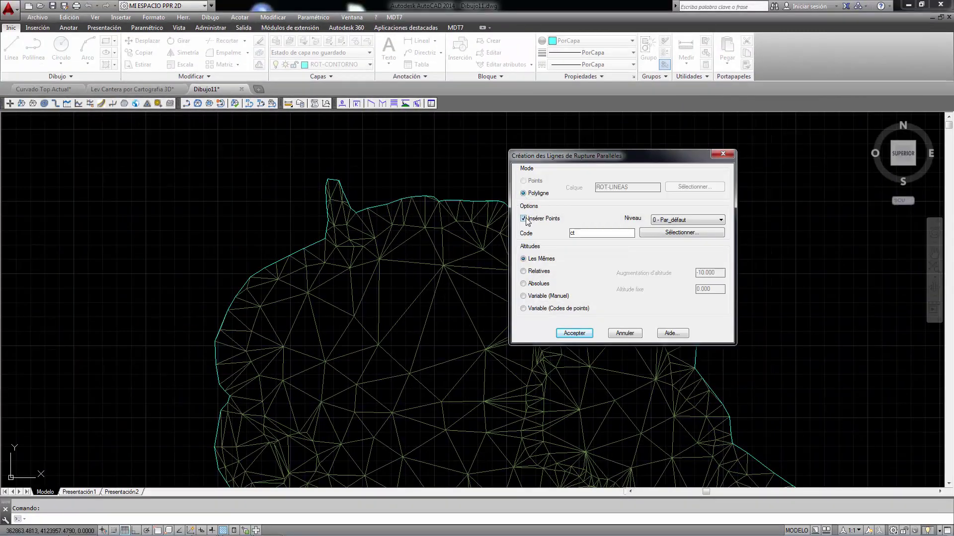
click(575, 333)
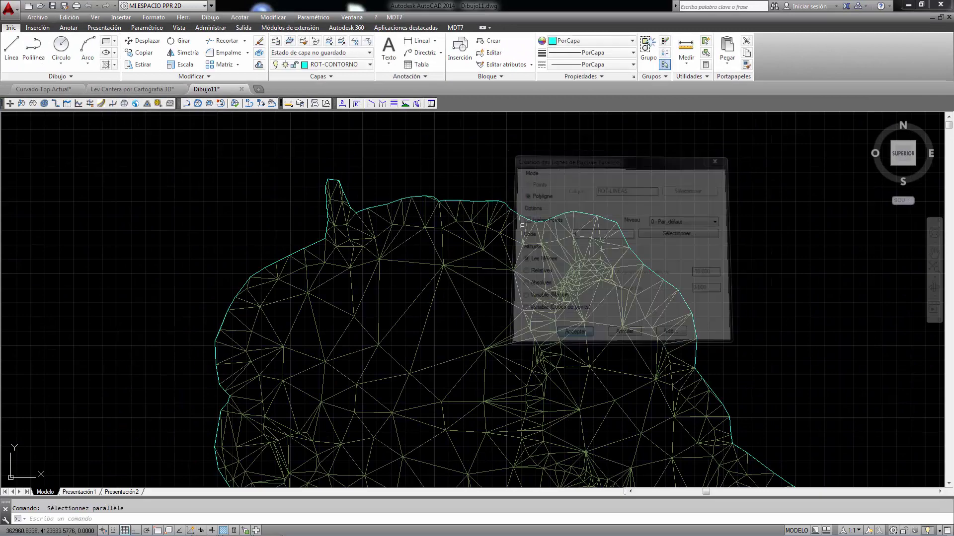
scroll(539, 230, up, 5)
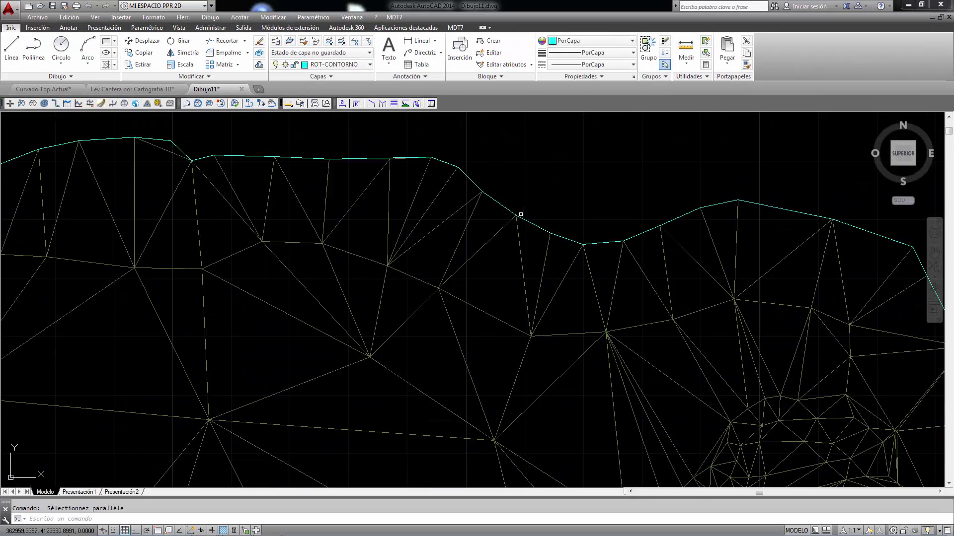
click(572, 180)
text(0.1)
key(Return)
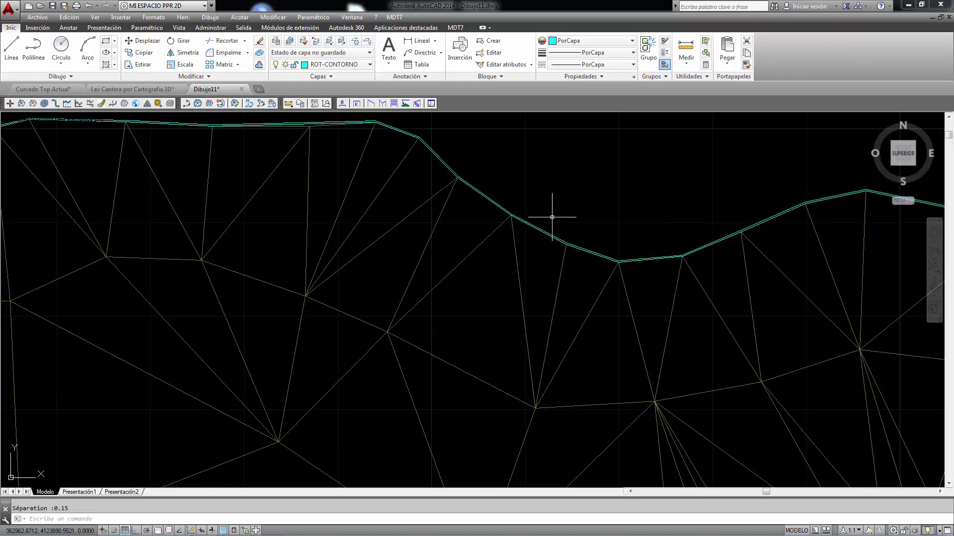
scroll(553, 213, up, 5)
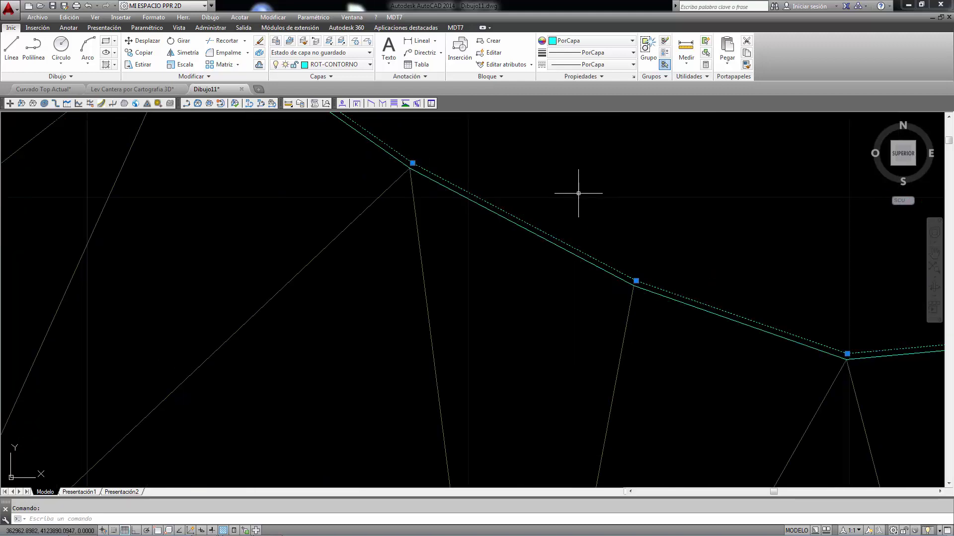
key(Escape)
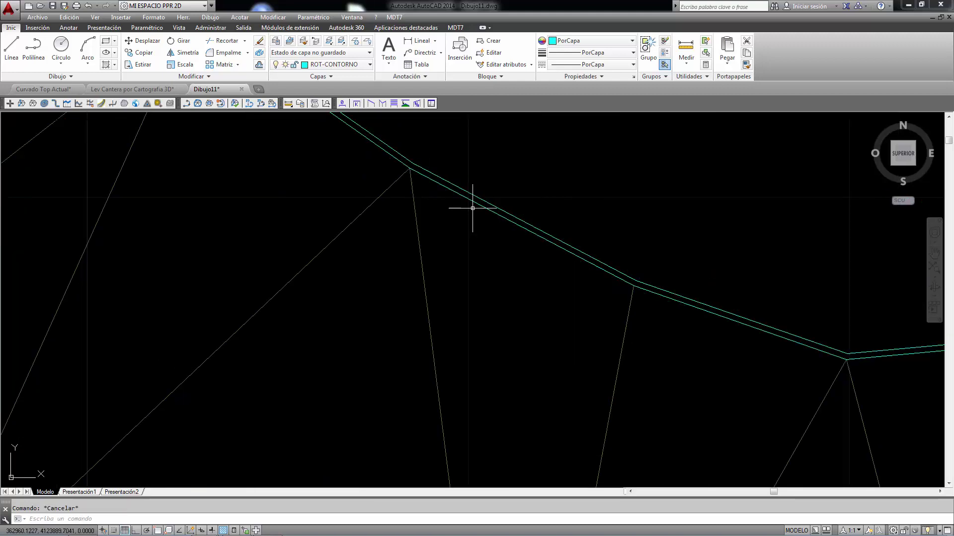
Create another drawing from the acadiso.dwt template and load and draw the Lev Cantera por Cartografia 3D.SUP terrain model
click(256, 90)
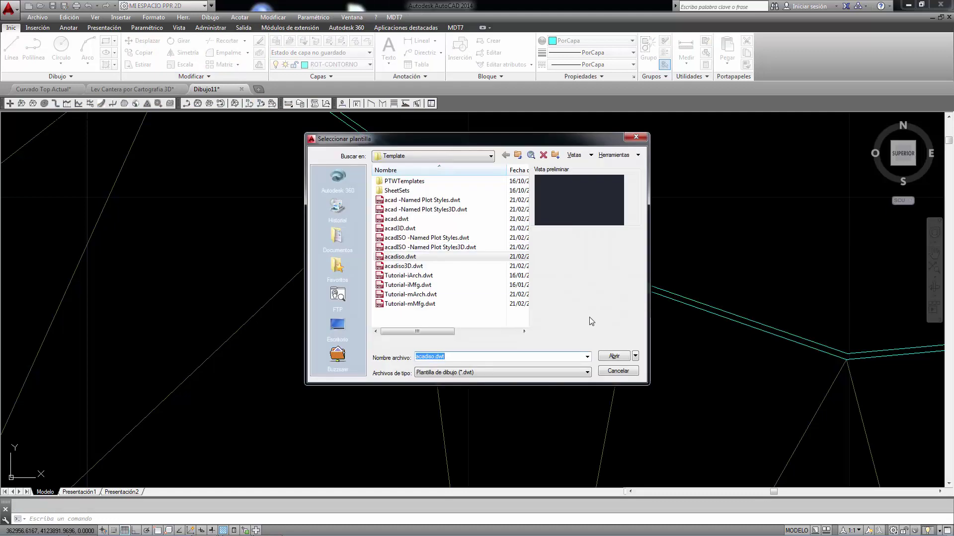
click(614, 357)
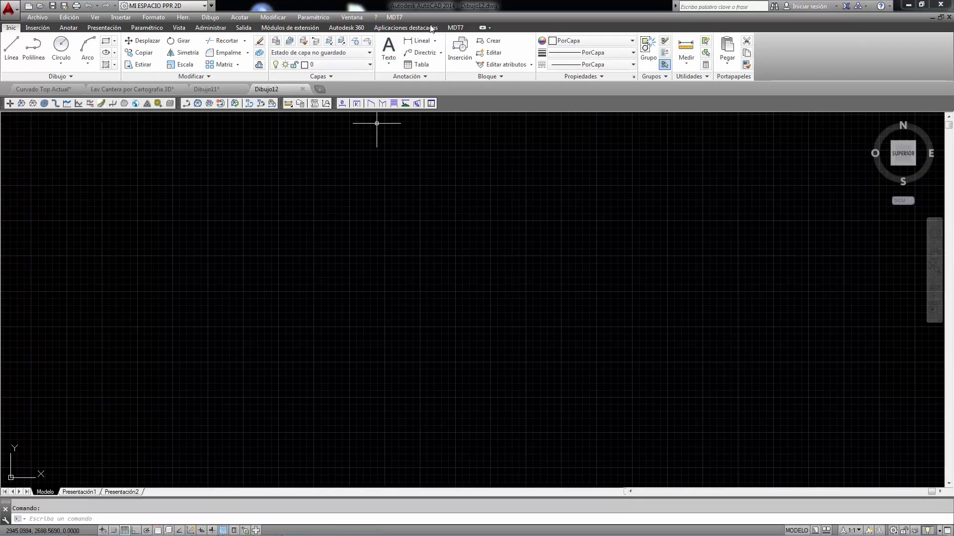
click(403, 17)
mouse_move(441, 93)
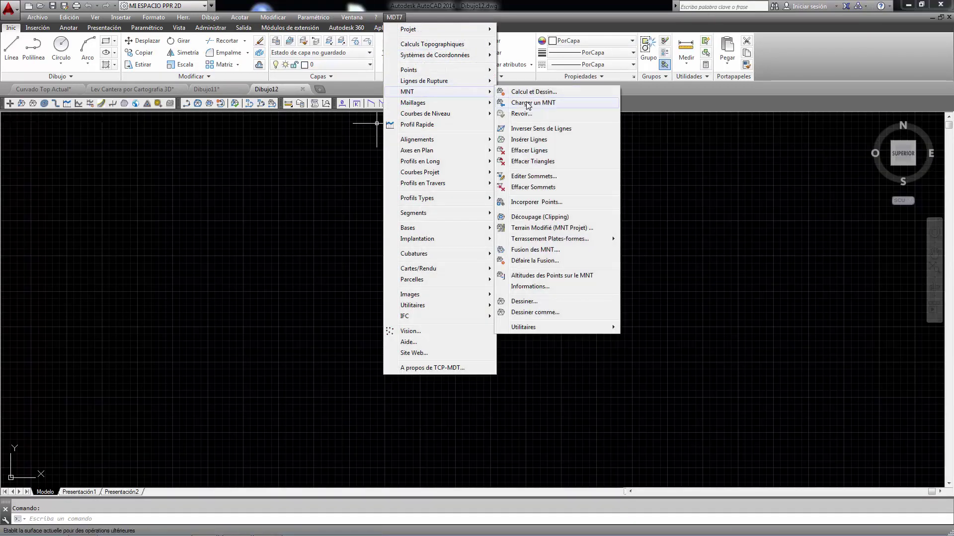
click(528, 103)
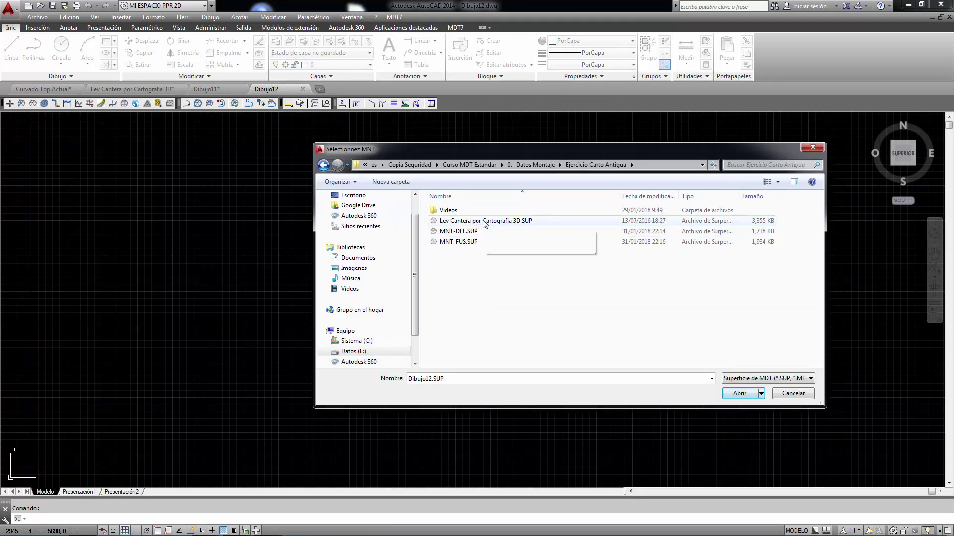
double_click(484, 224)
click(423, 329)
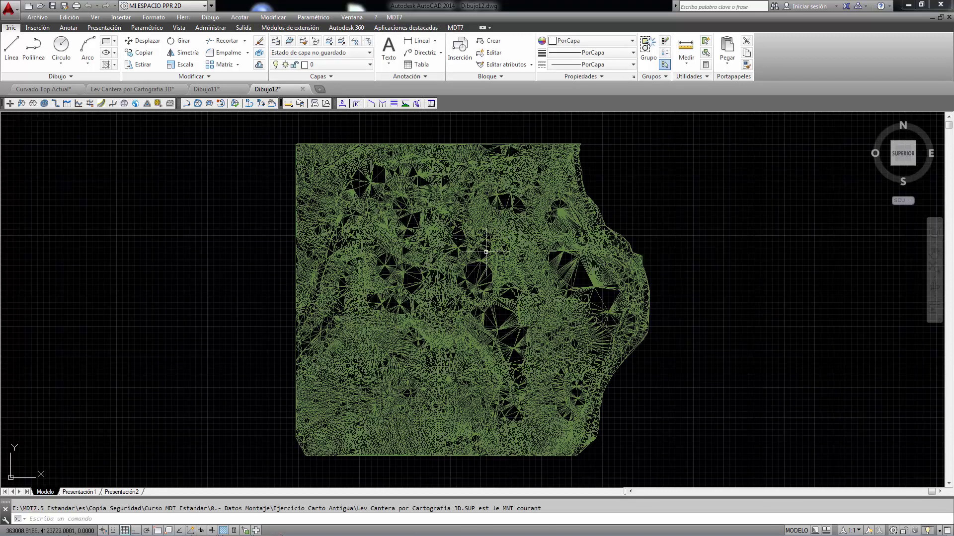
Paste the copied outline at its original coordinates and clip the terrain model's interior along it, saving the result over the existing MNT-DEL.SUP
click(69, 16)
click(106, 131)
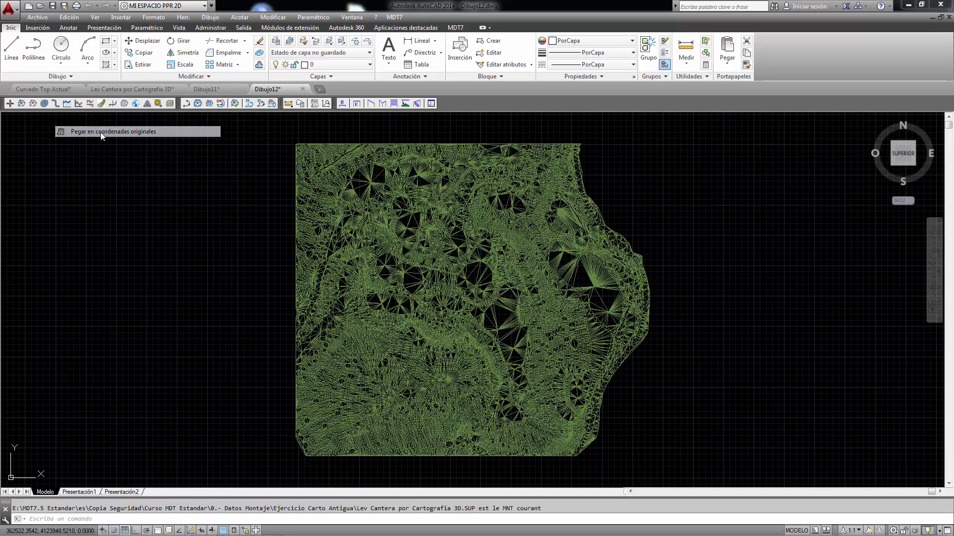
click(395, 16)
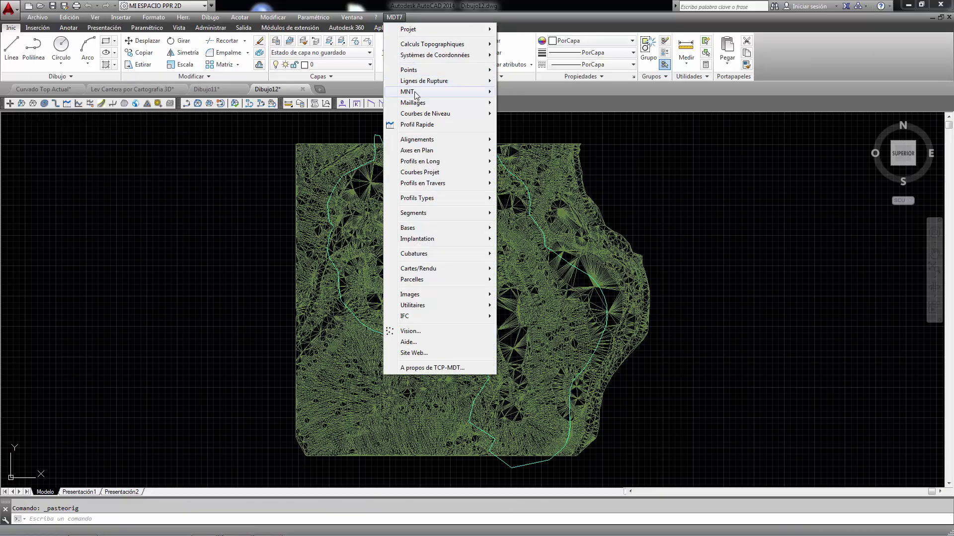
mouse_move(458, 95)
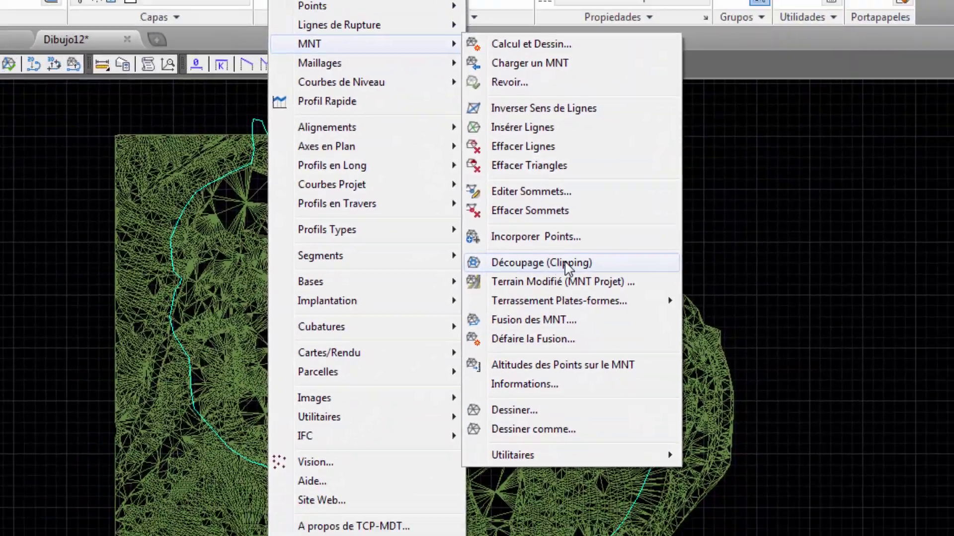
click(534, 226)
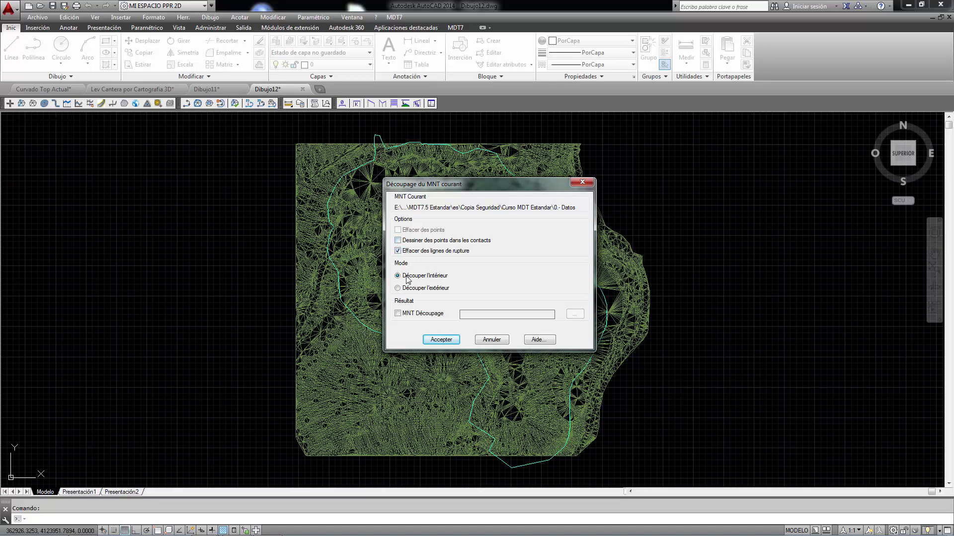
click(399, 315)
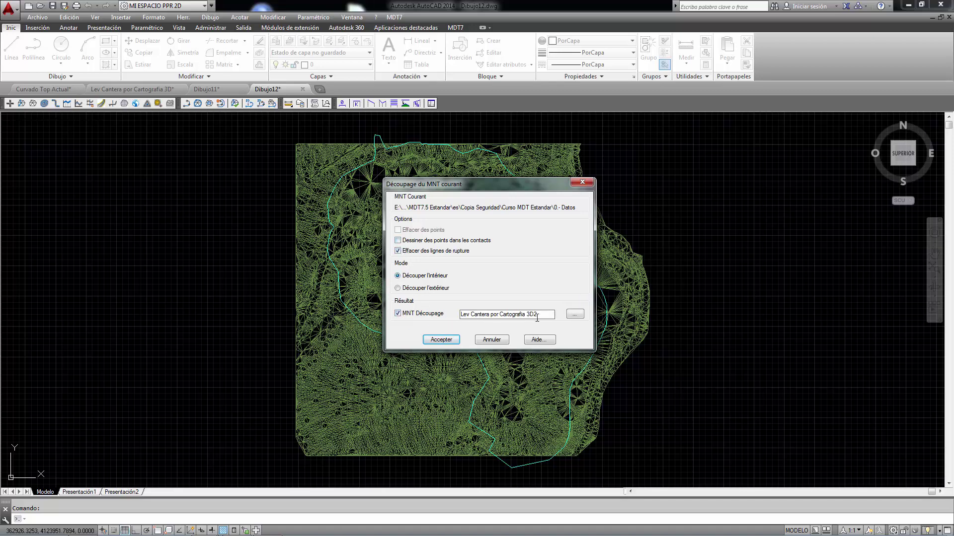
drag(537, 318, 445, 320)
click(575, 314)
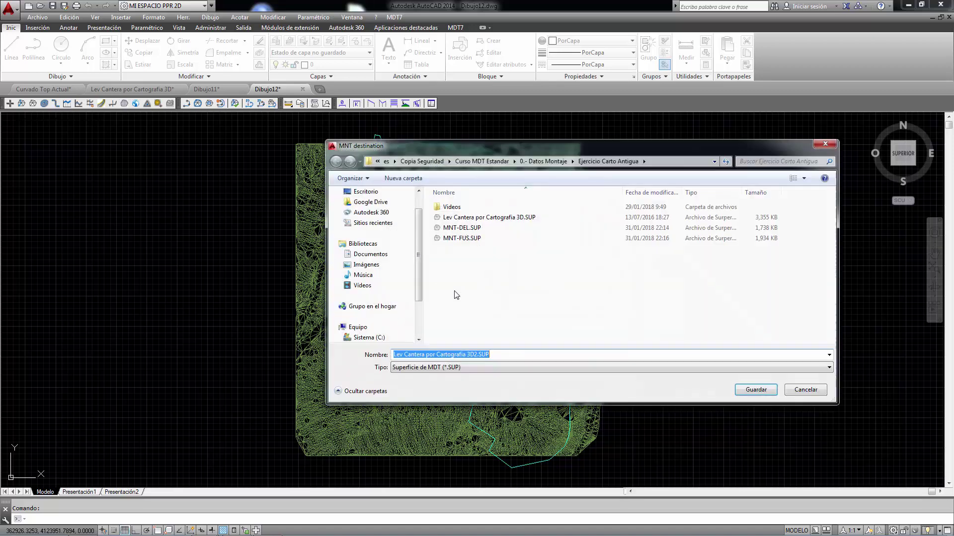
click(465, 228)
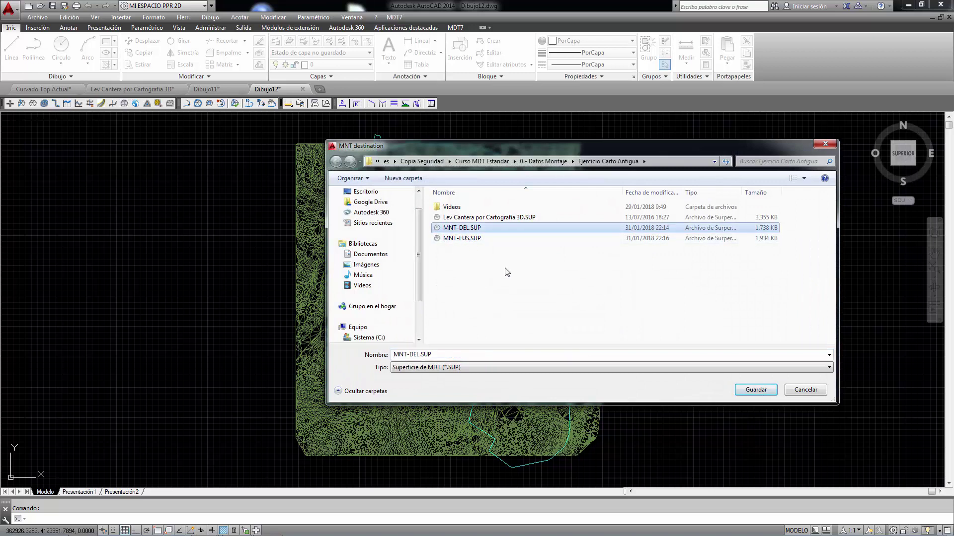
click(756, 390)
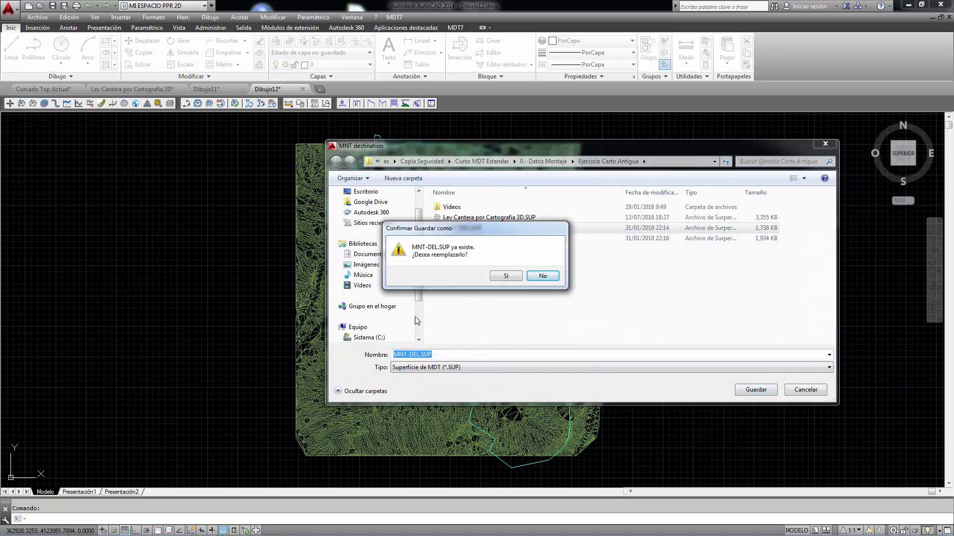
click(507, 276)
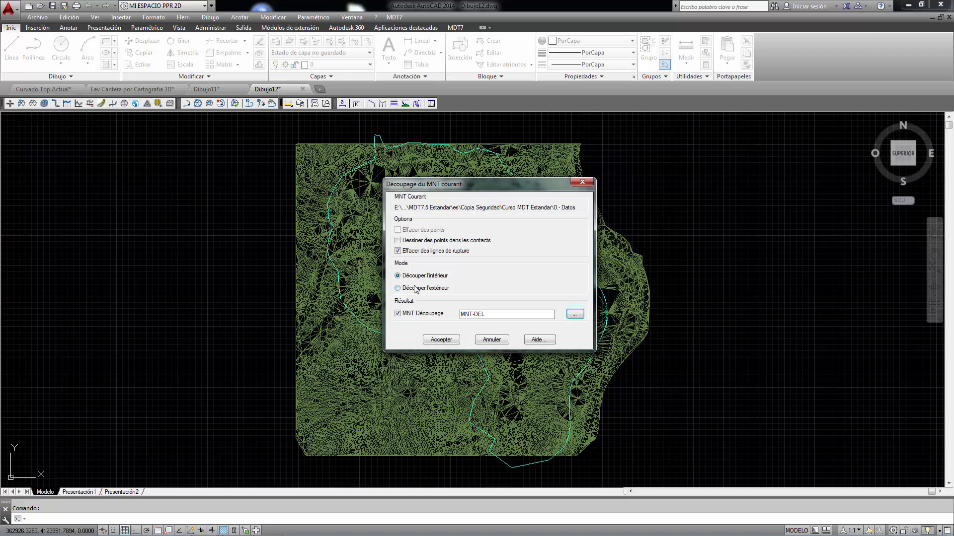
click(442, 341)
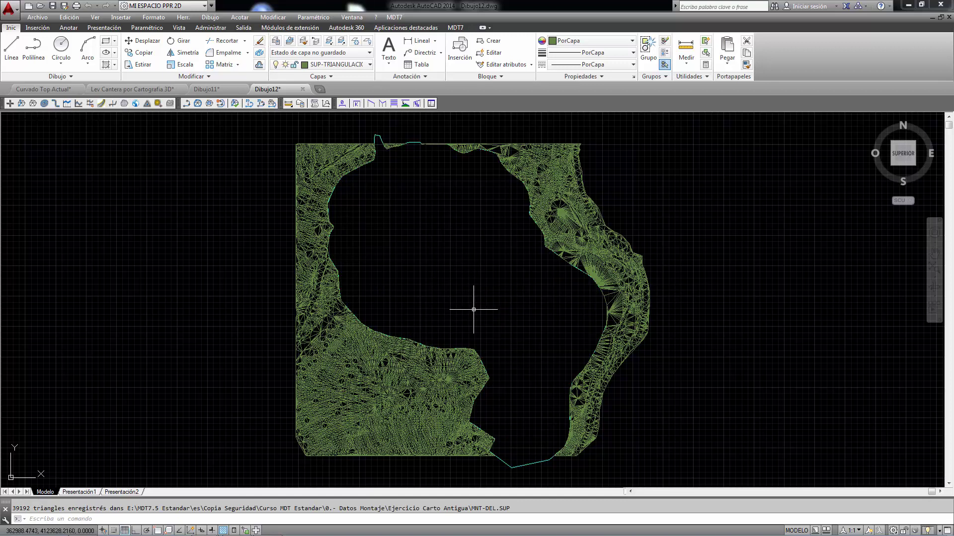
In drawing Dibujo11, delete the outer parallel outline, keeping the original contour breakline around the survey model
scroll(380, 132, up, 4)
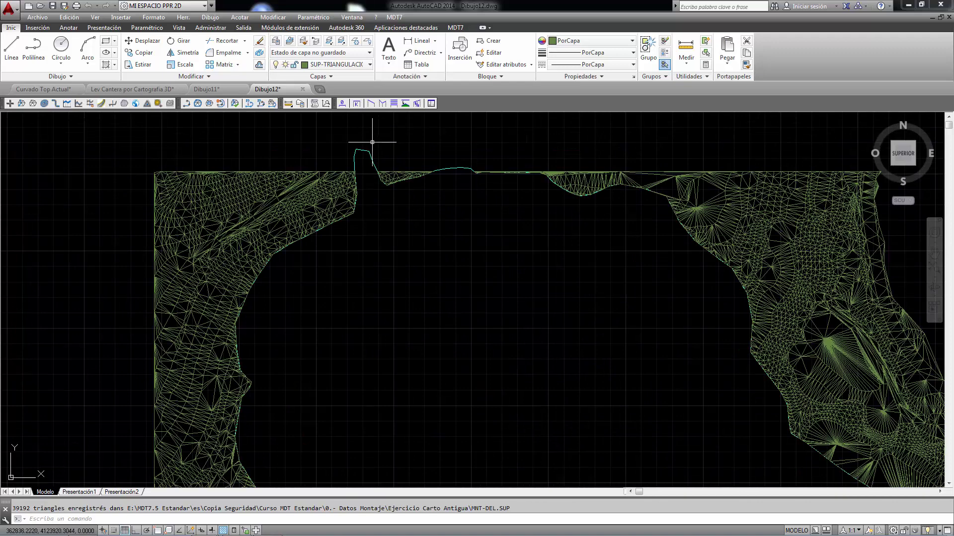
scroll(372, 142, up, 6)
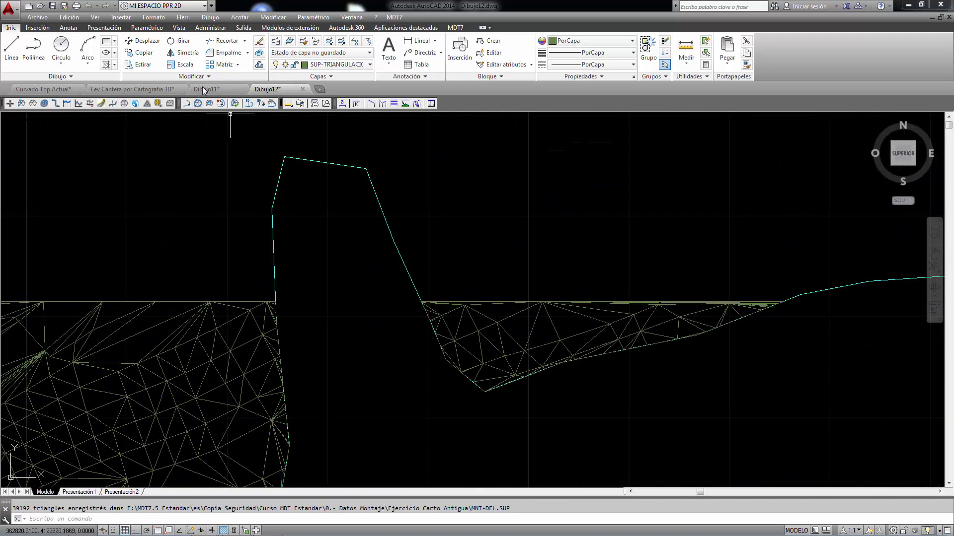
click(203, 90)
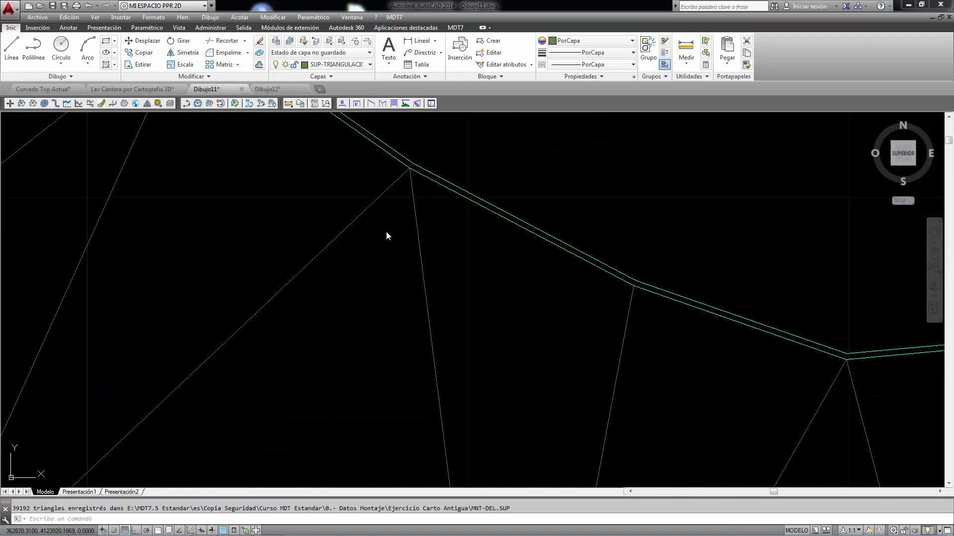
click(529, 223)
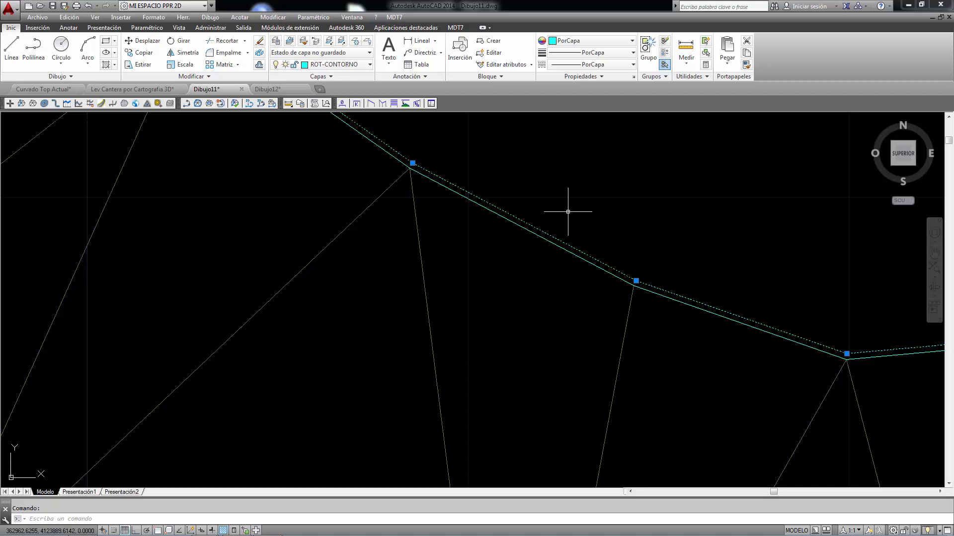
key(Delete)
Copy the survey model's triangulation and contour breakline from Dibujo11 and paste them at their original coordinates in Dibujo12
scroll(557, 227, down, 10)
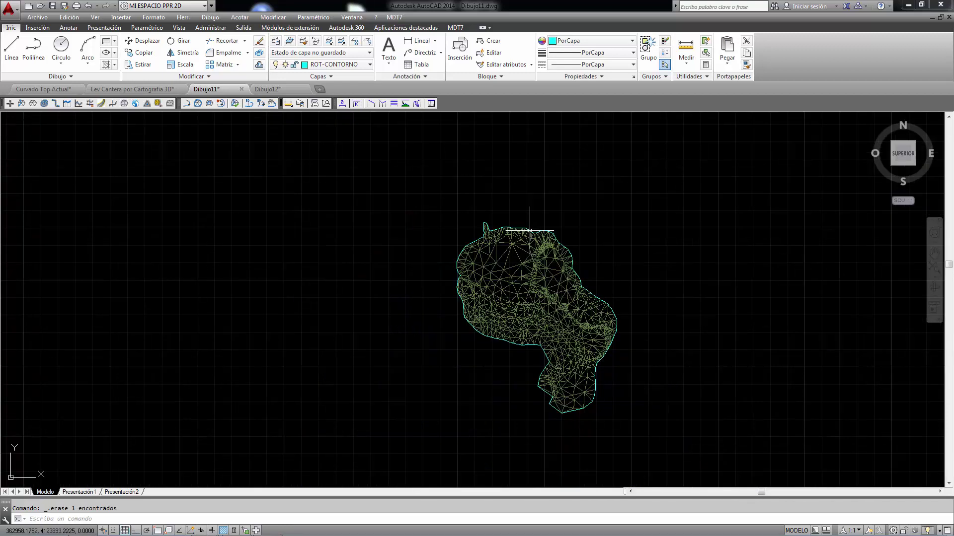
click(444, 188)
click(681, 459)
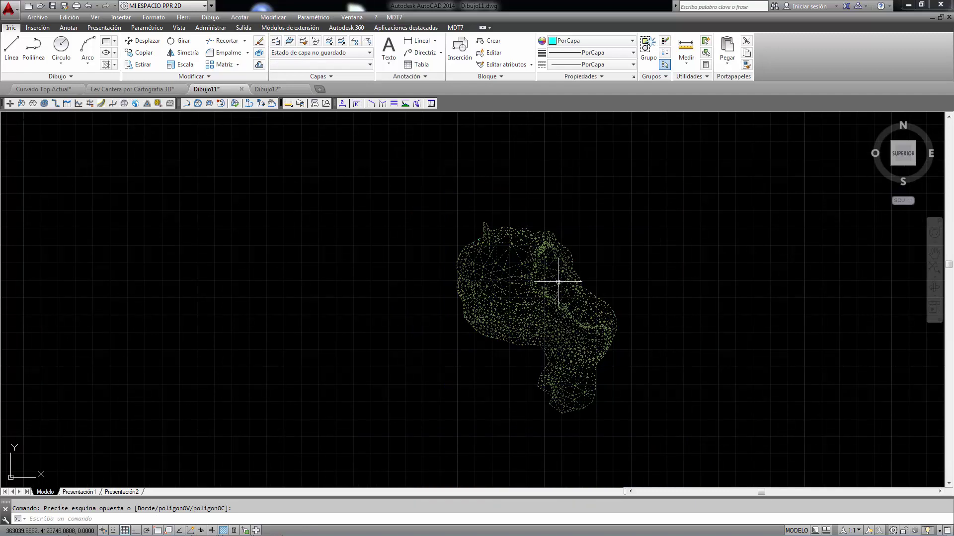
key(ctrl+c)
click(279, 89)
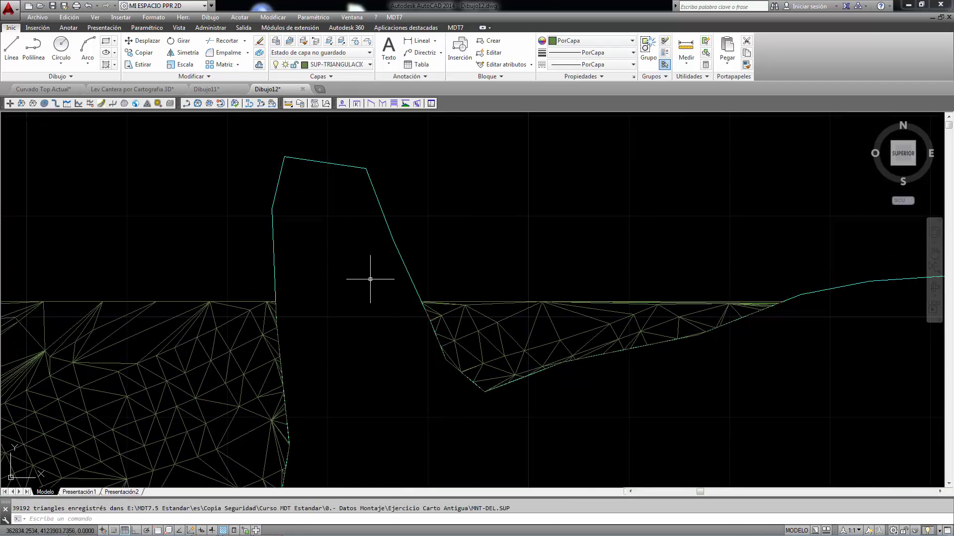
click(69, 20)
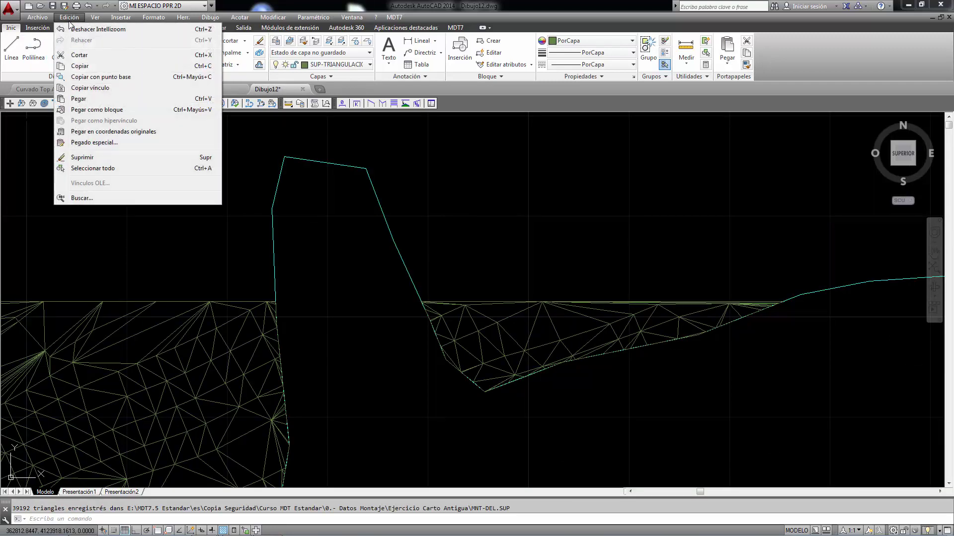
click(124, 135)
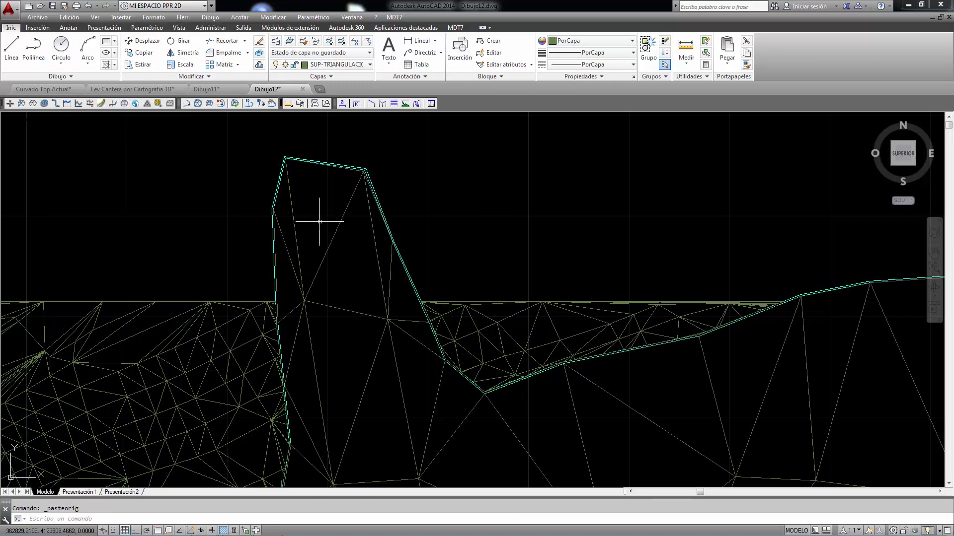
scroll(320, 222, down, 6)
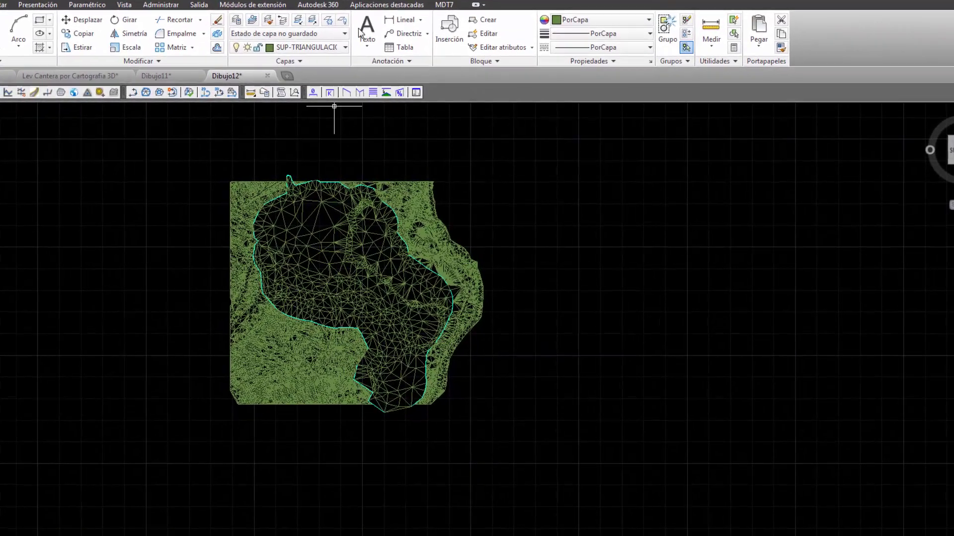
Start calculating a new terrain model without replacing the current one, and save it over the existing MNT-FUS.SUP
click(370, 1)
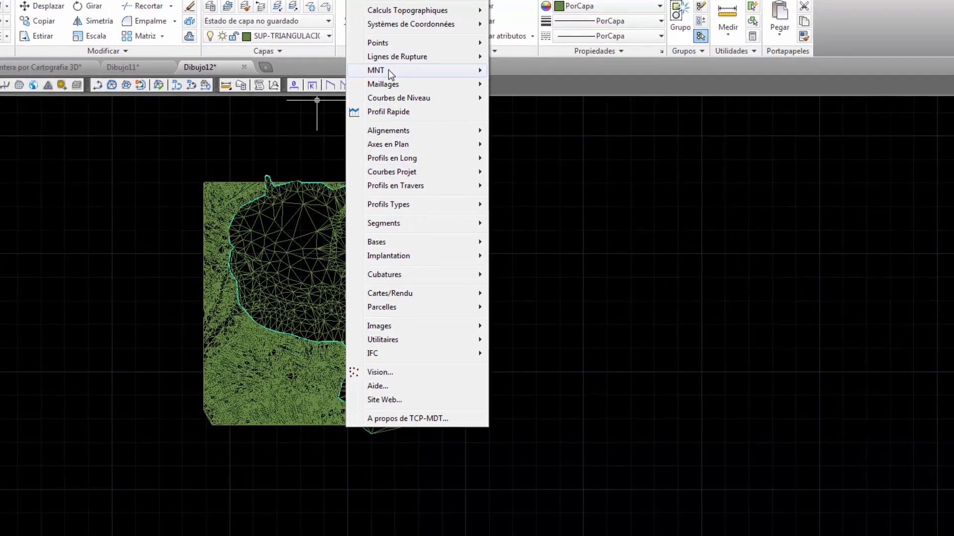
mouse_move(388, 70)
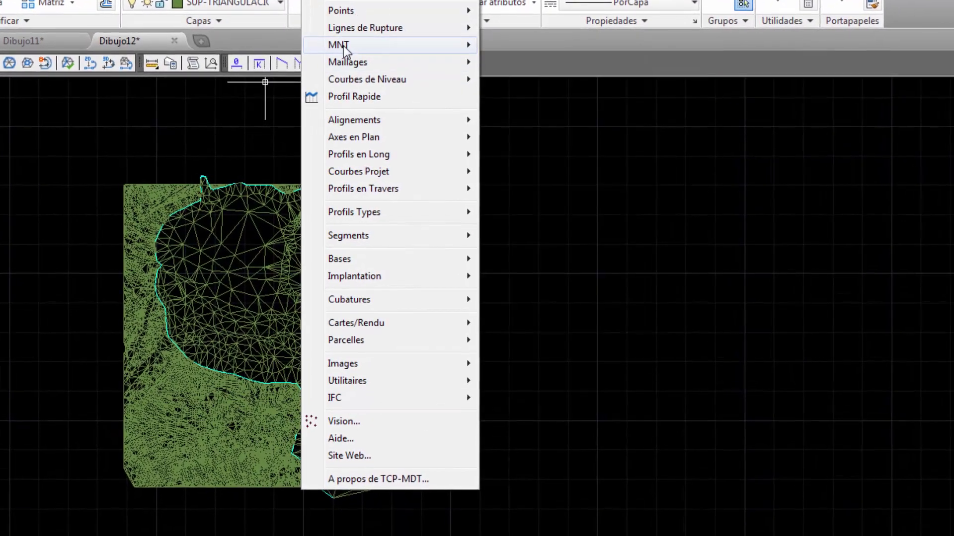
mouse_move(343, 44)
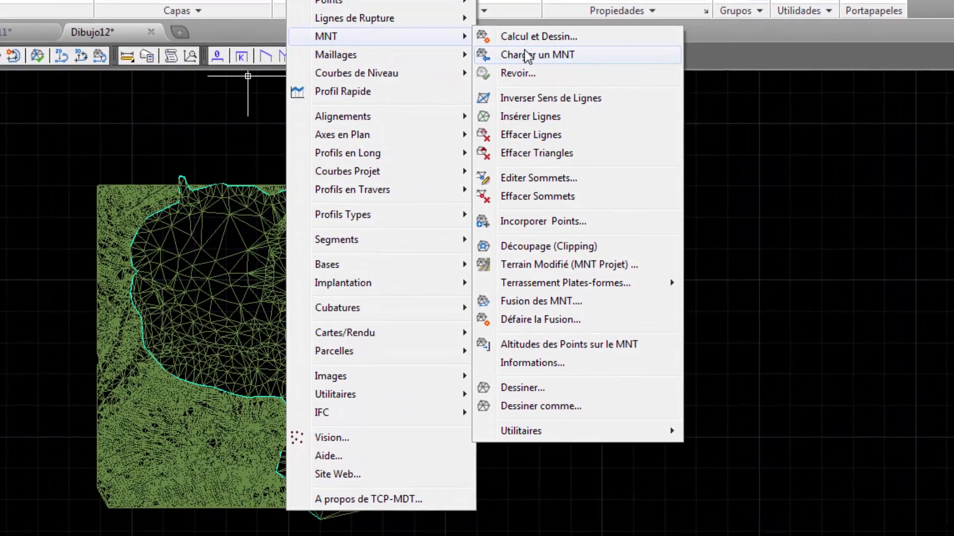
click(533, 36)
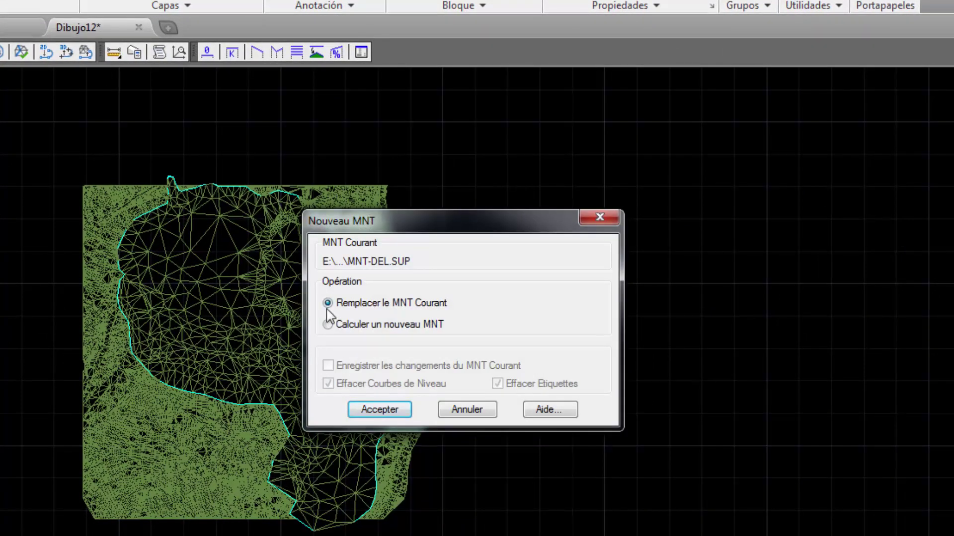
click(328, 324)
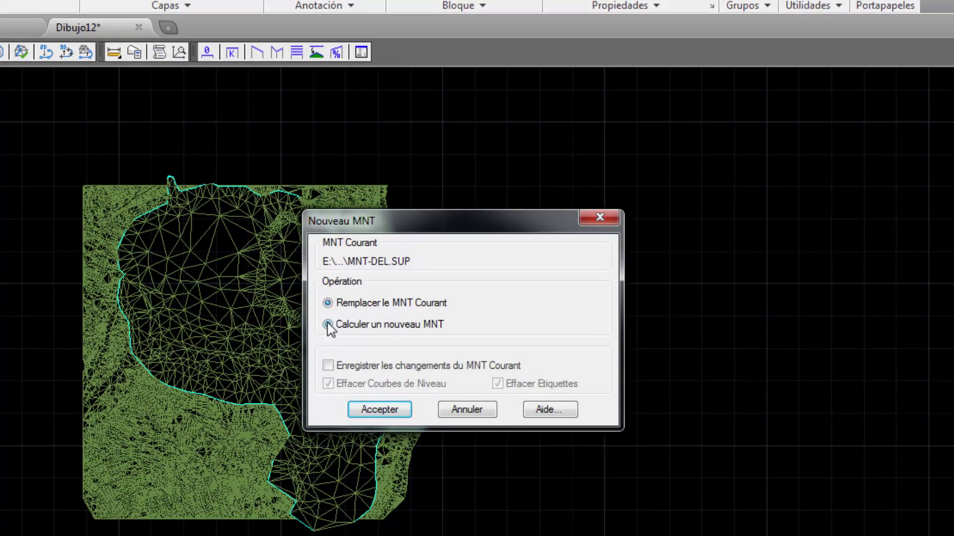
click(328, 366)
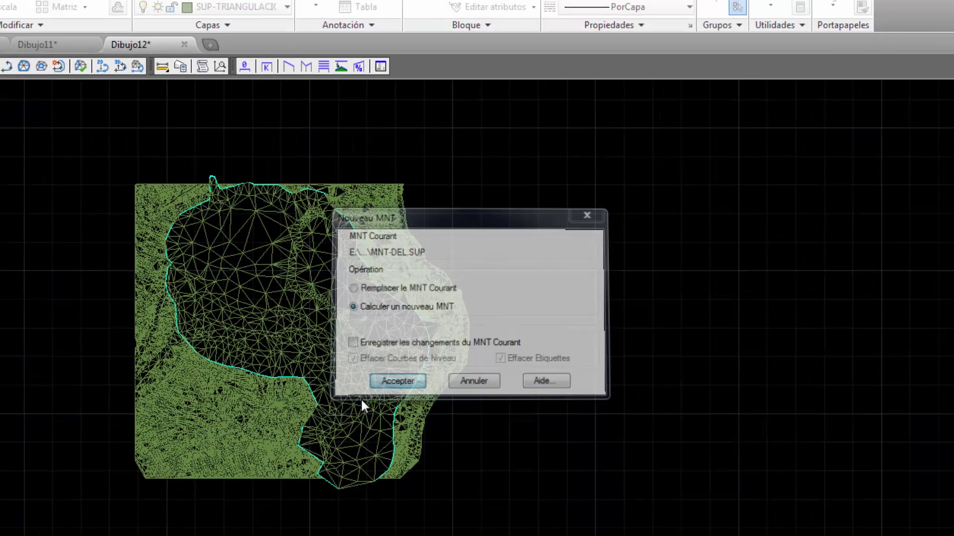
click(379, 409)
click(457, 242)
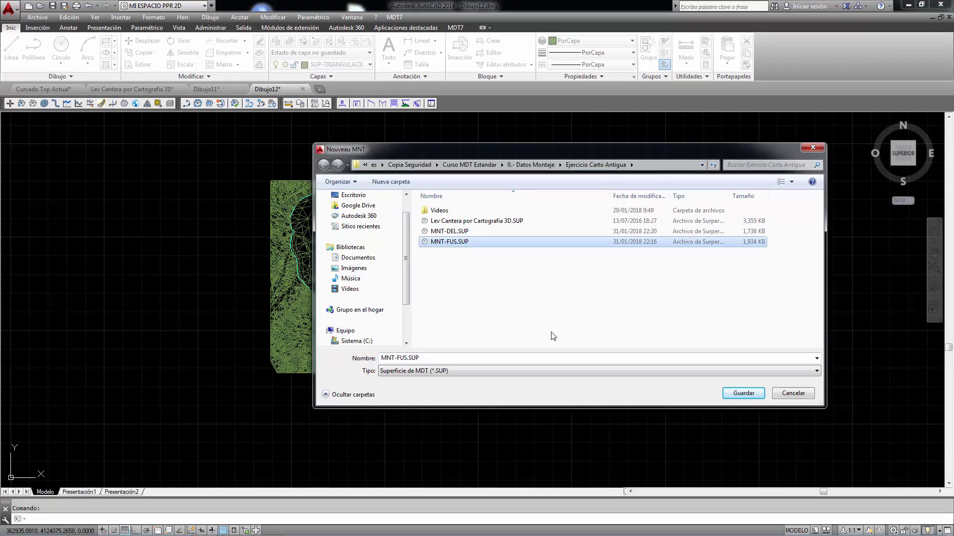
click(744, 393)
click(507, 277)
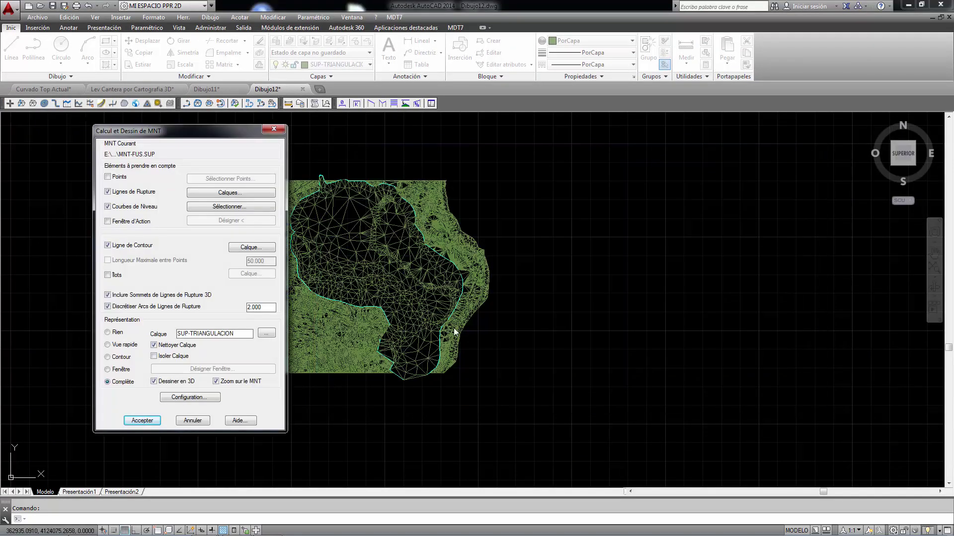
Calculate and fully draw the merged model from breaklines on layers ROT-CONTORNO and SUP-TRIANGULACION, excluding level curves and the contour line
click(108, 207)
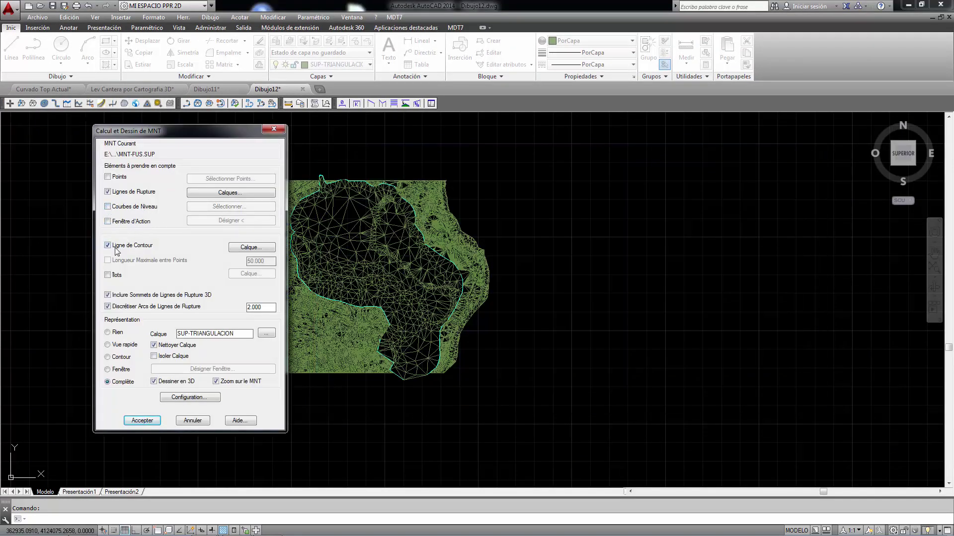
click(108, 245)
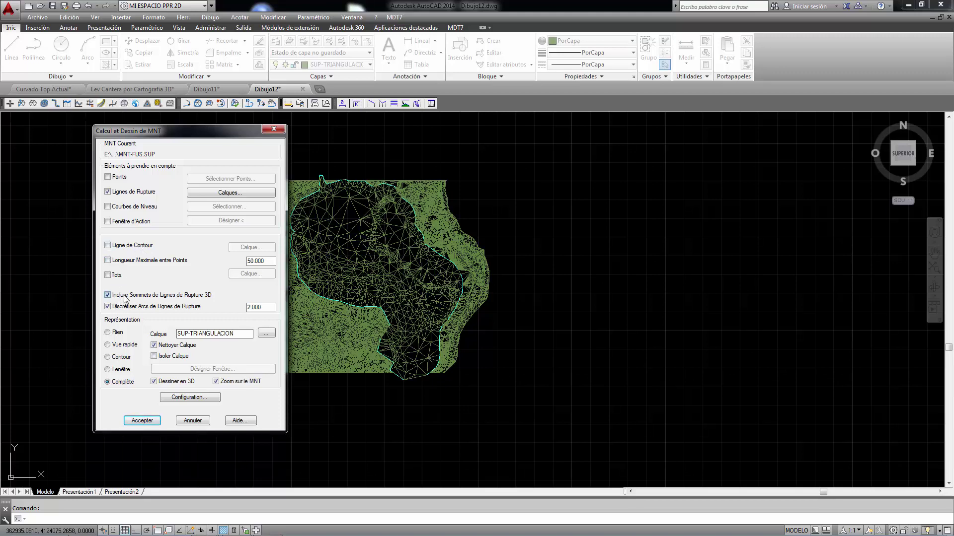
click(215, 194)
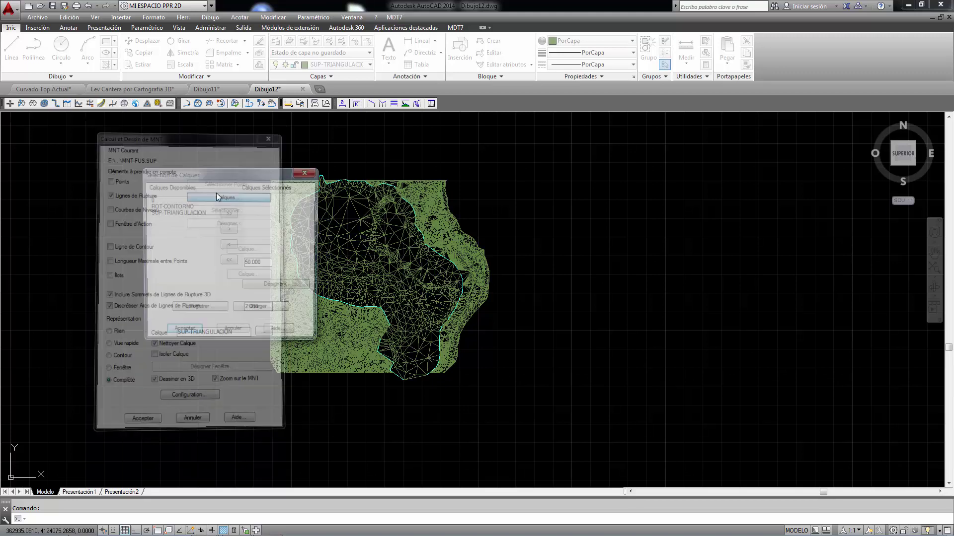
click(228, 213)
click(253, 196)
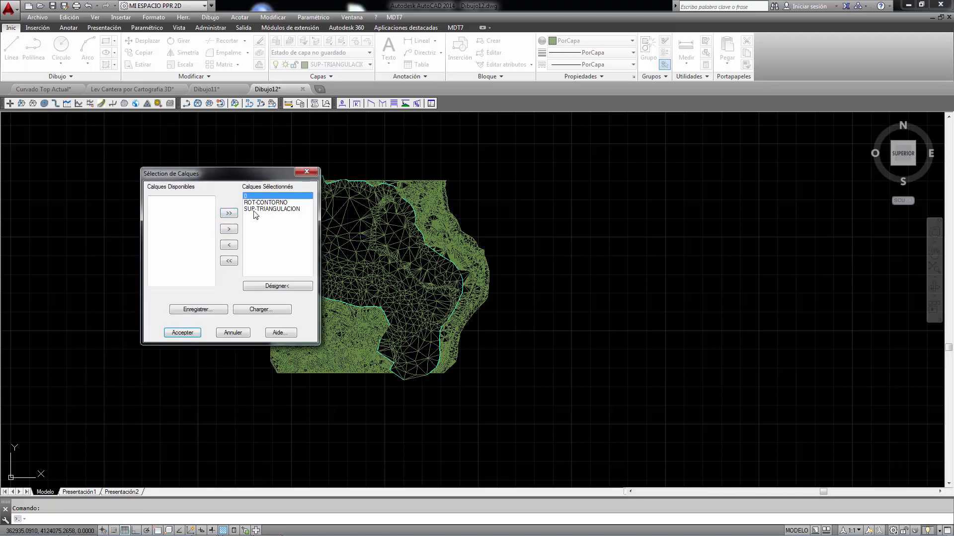
click(228, 245)
click(182, 333)
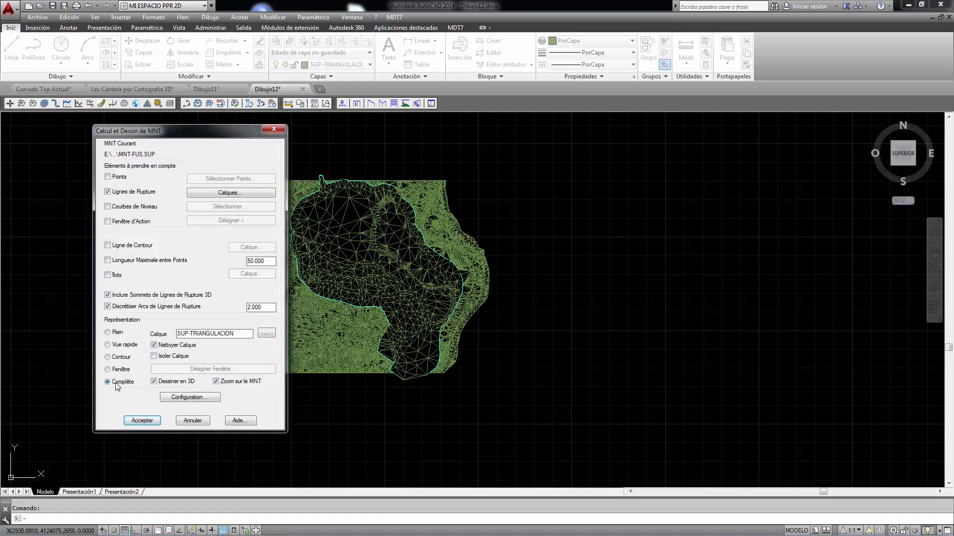
click(142, 421)
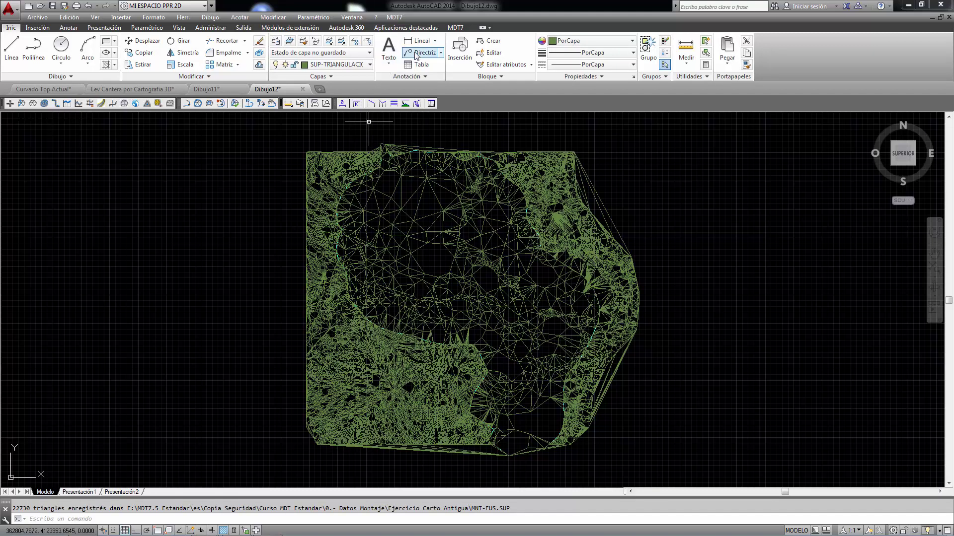
Check a quick profile across the merged terrain, from the dense southwest mesh through the quarry to the northeast side
click(398, 17)
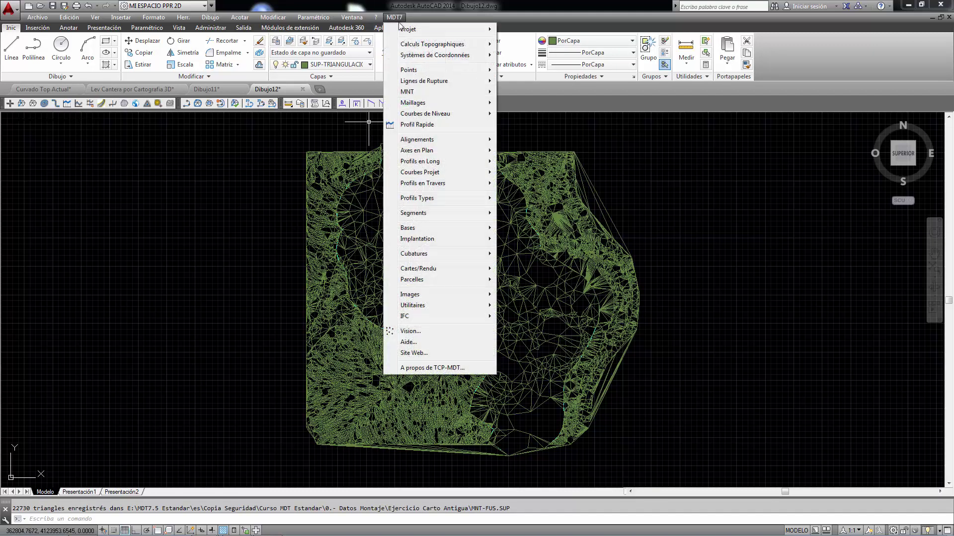
click(417, 125)
click(400, 374)
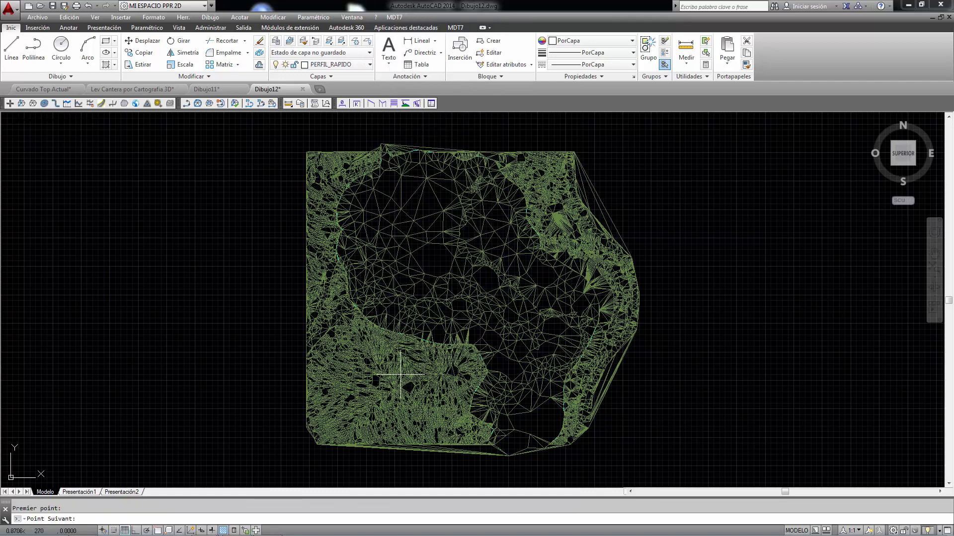
click(571, 232)
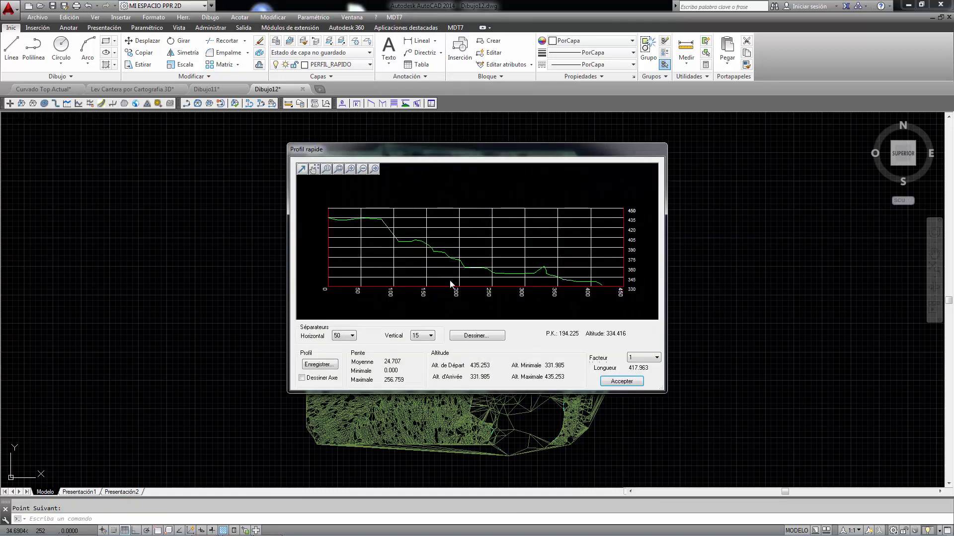
click(625, 382)
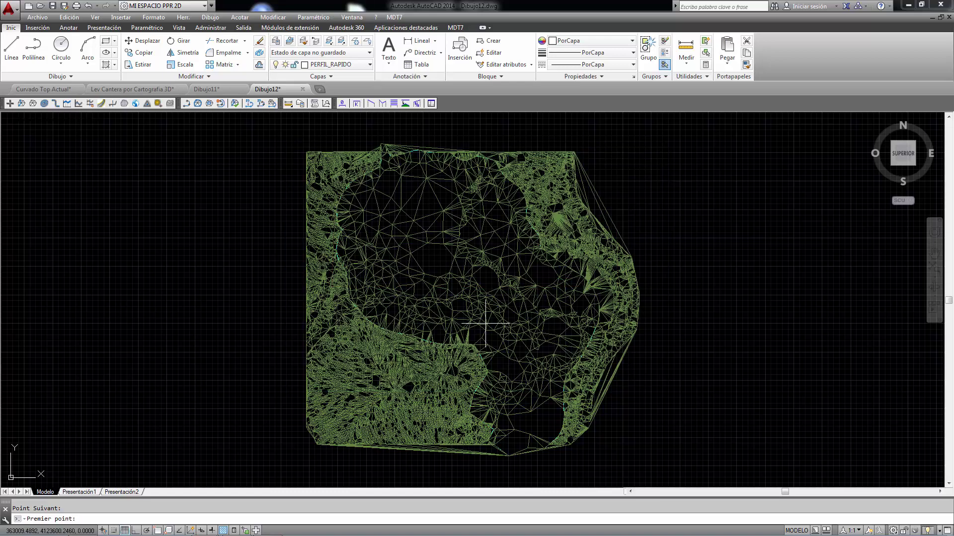
scroll(437, 264, up, 4)
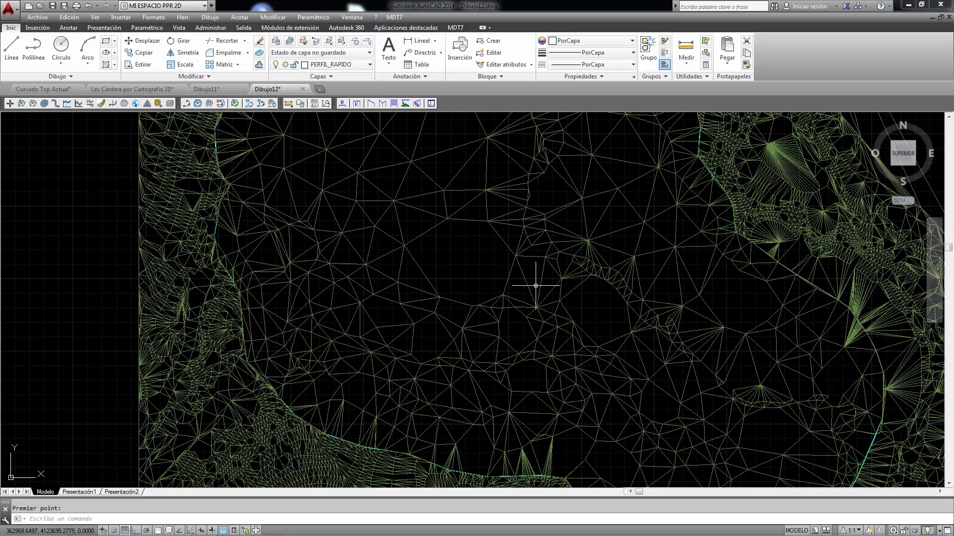
scroll(535, 286, down, 3)
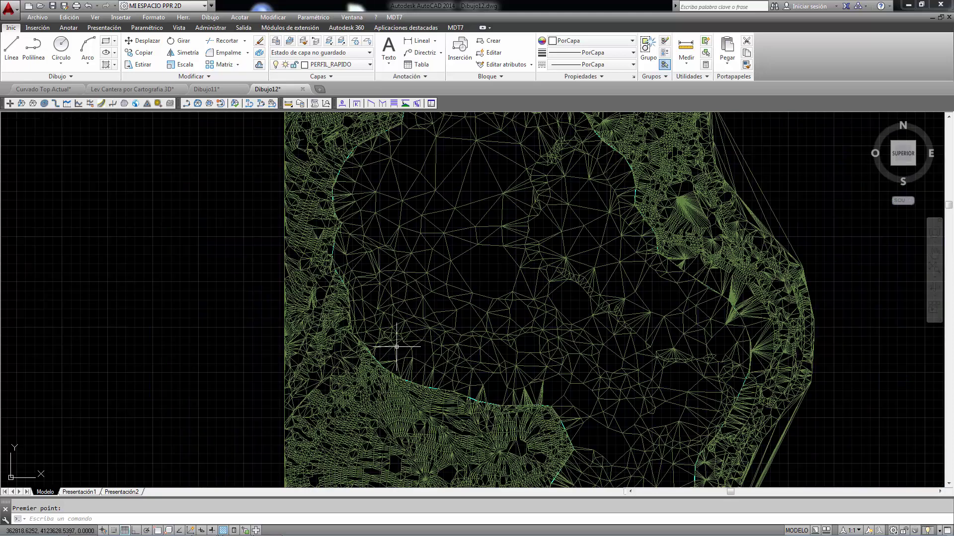
scroll(397, 347, down, 2)
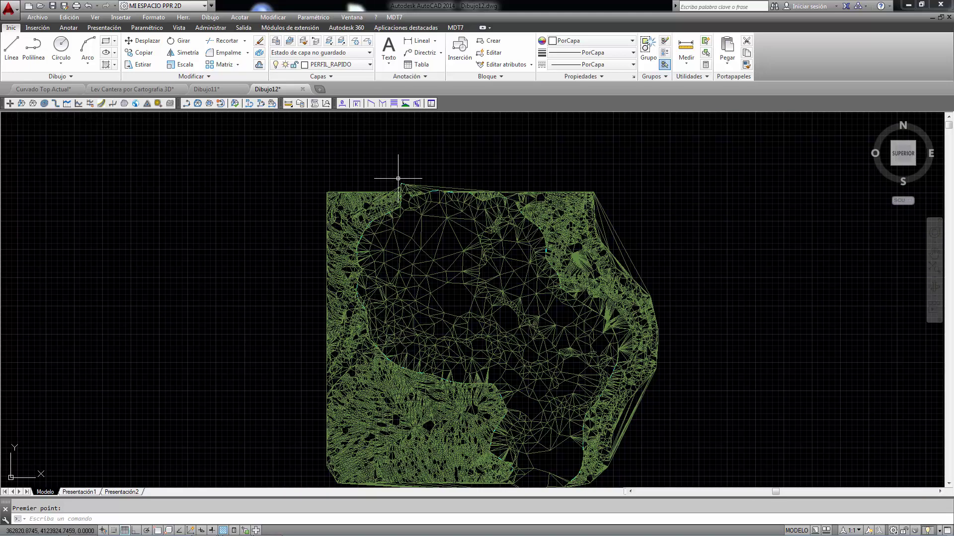